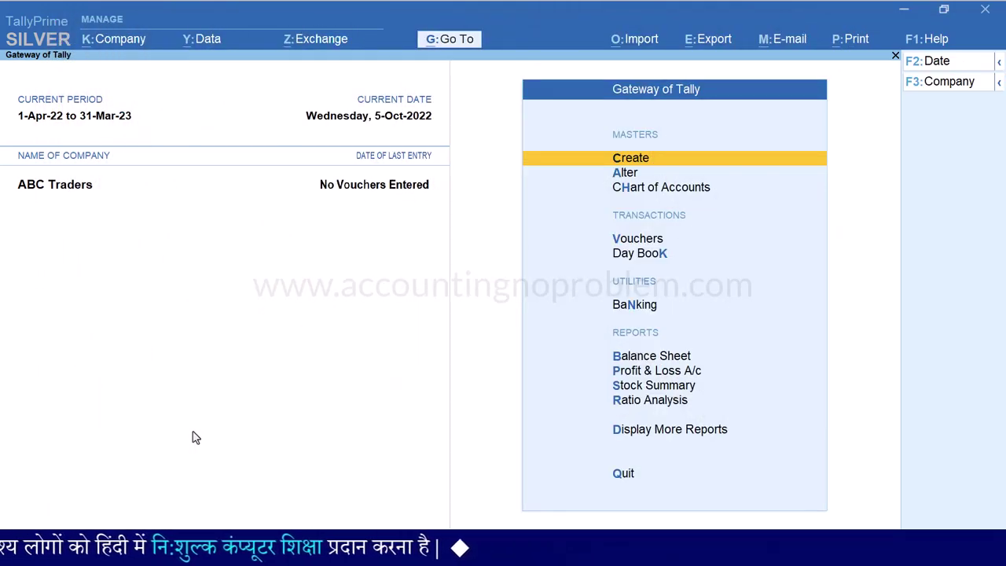
Check the voucher number given to a new sales voucher and leave it without saving.
key("v")
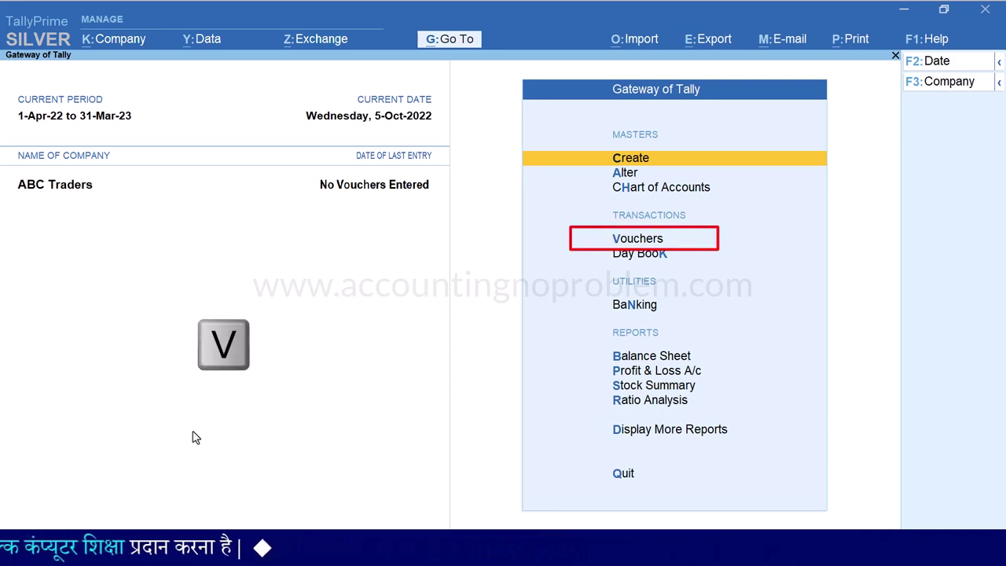
key("F8")
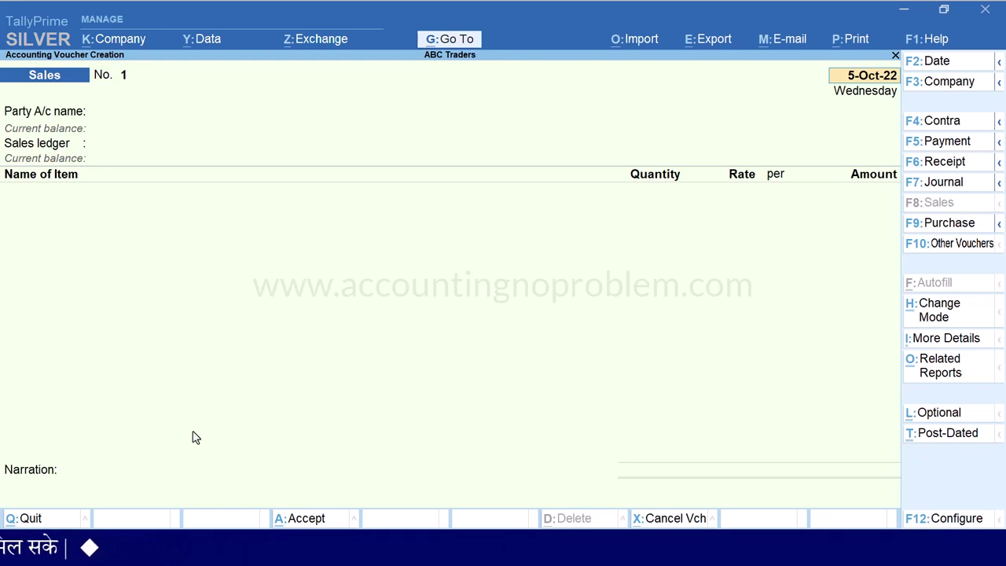
key("Escape")
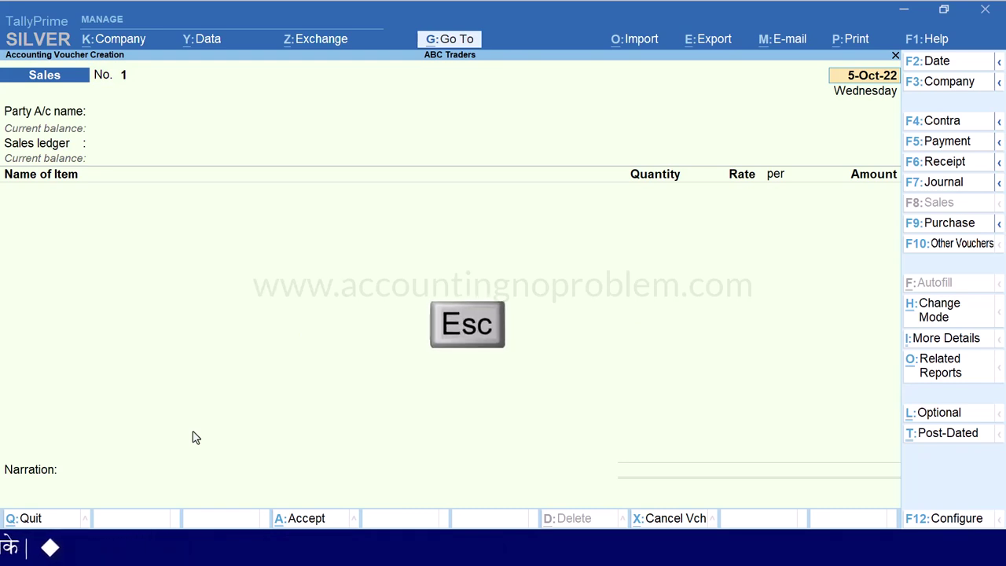
key("Escape")
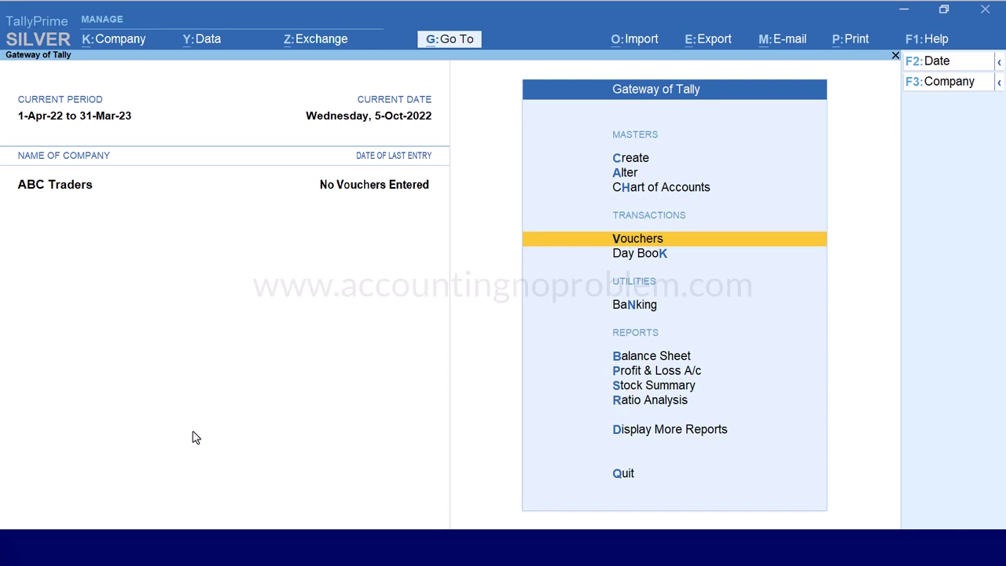
Open the Sales voucher type for alteration from the voucher type masters.
key("a")
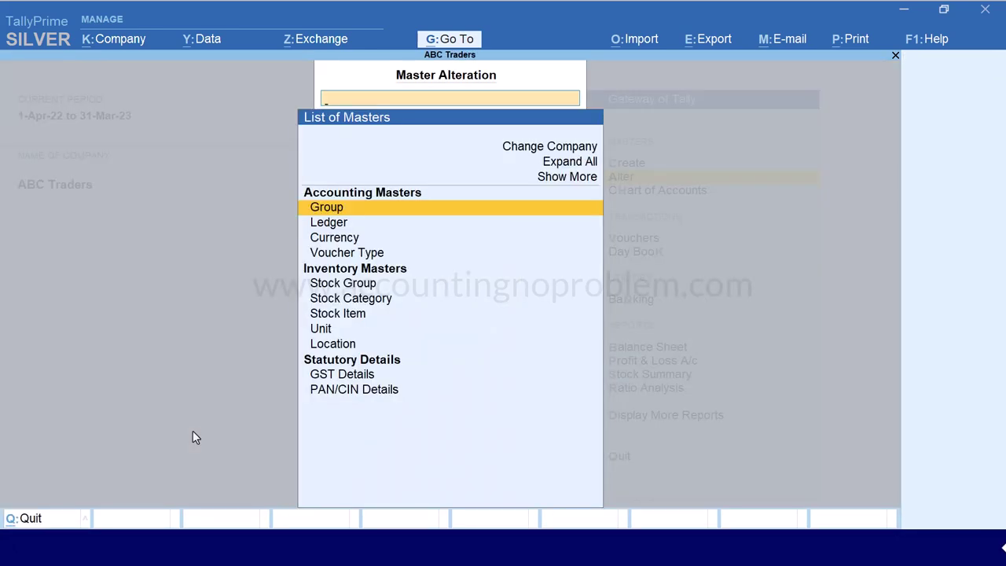
key("Down")
key("Down")
key("Down")
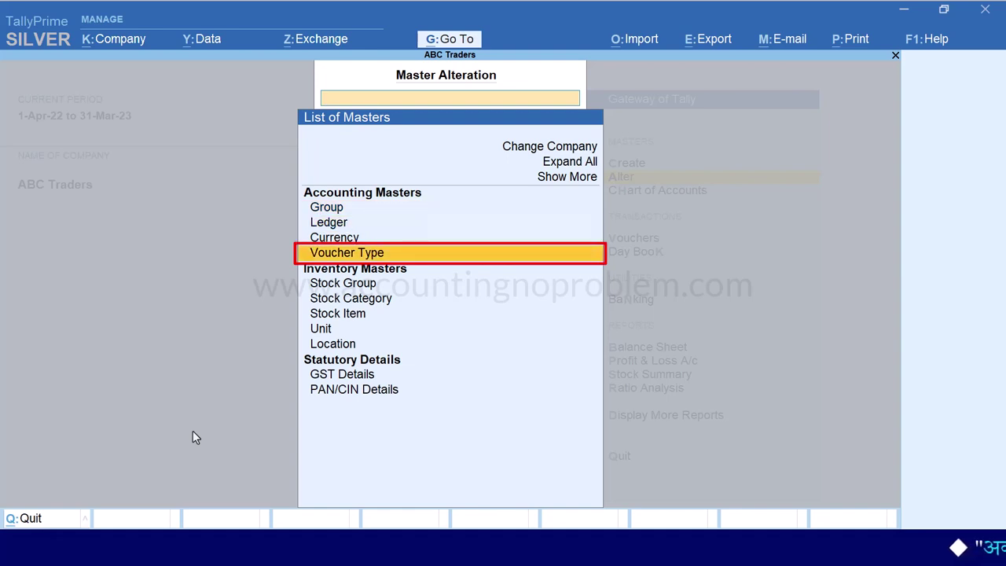
key("Return")
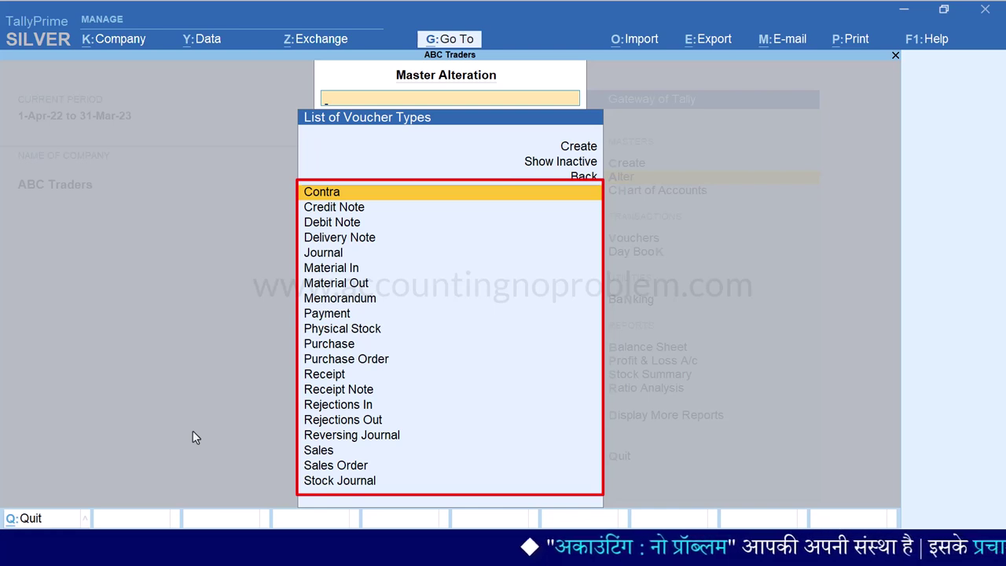
type("S")
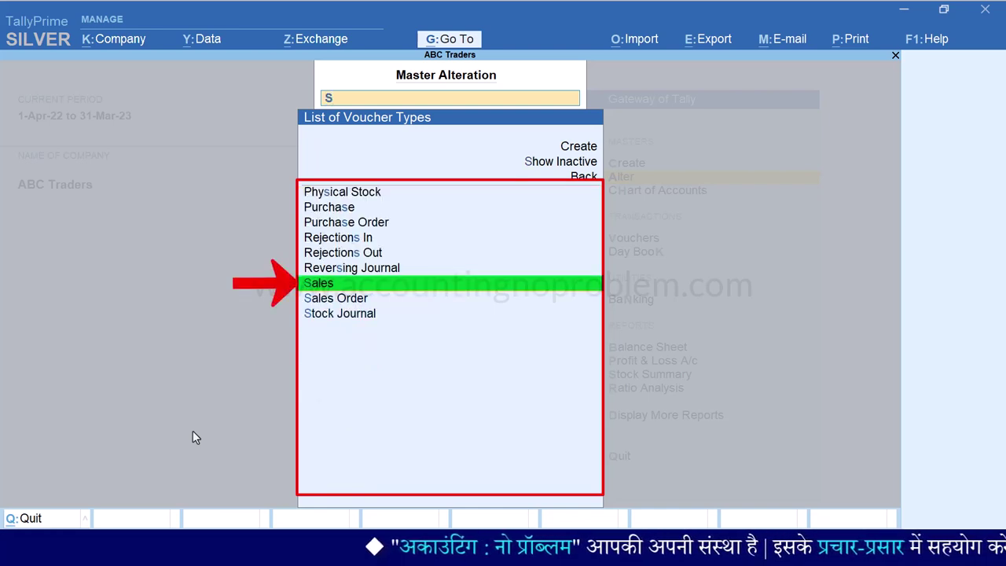
key("Return")
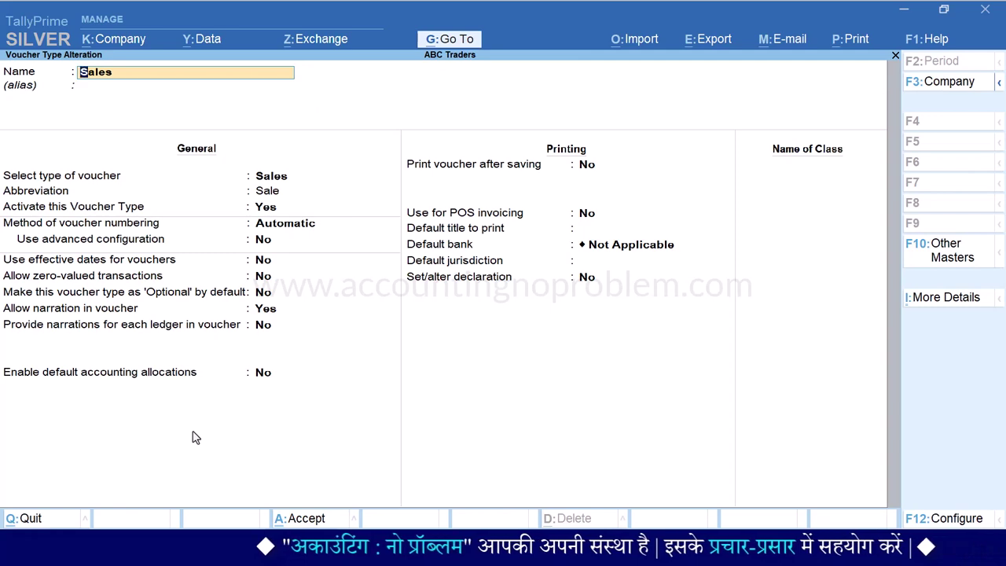
Set the Sales voucher type's method of voucher numbering to Manual.
key("Return")
key("Return")
key("Return")
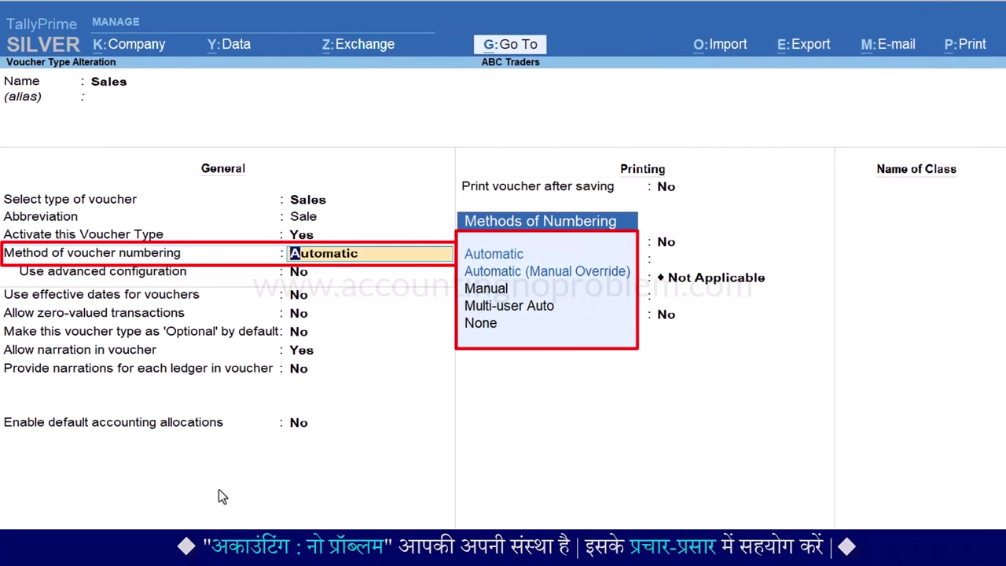
key("Down")
key("Down")
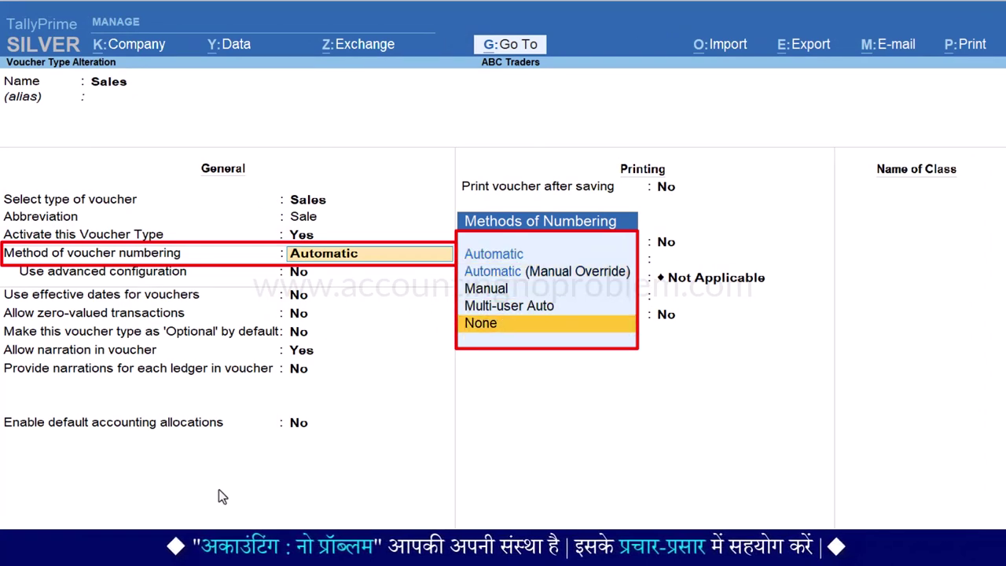
key("Up")
key("Up")
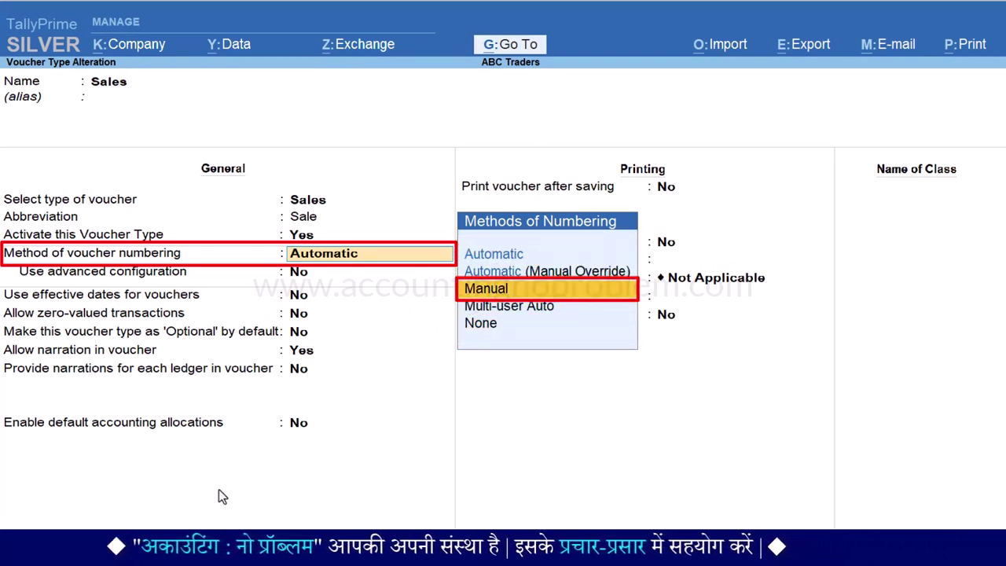
key("Return")
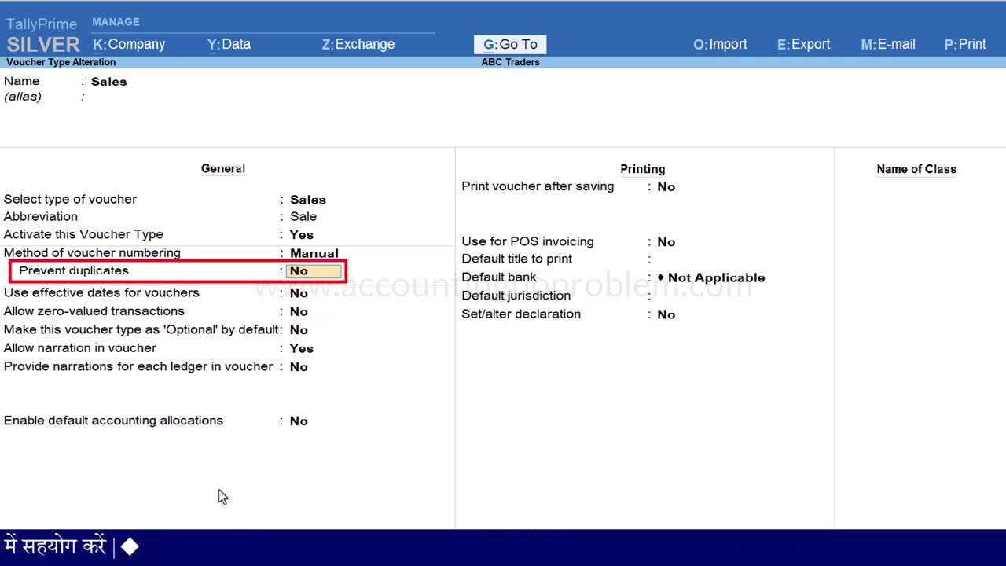
Enable Prevent duplicates for the Sales voucher type, save it, and return to the Gateway of Tally.
type("yes")
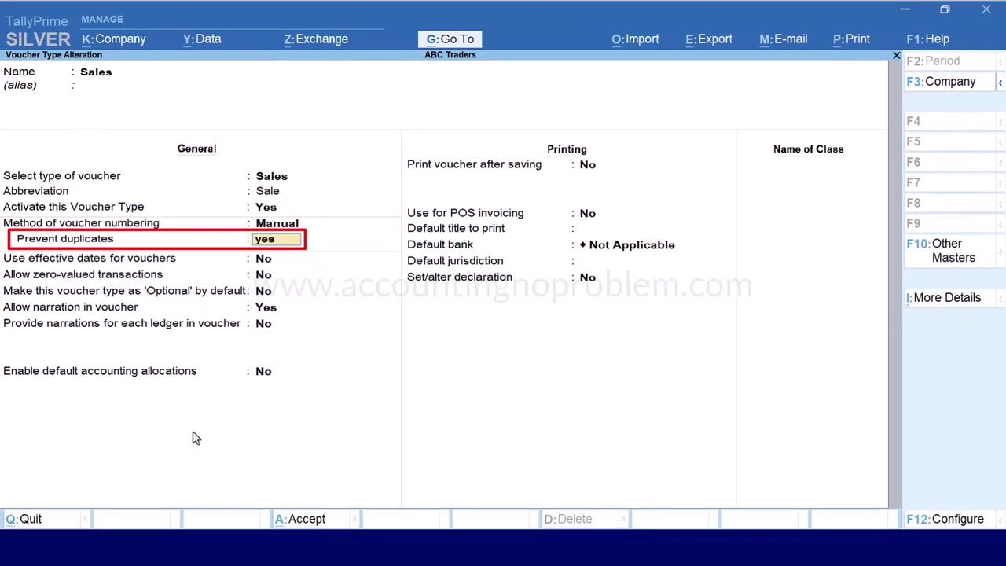
key("ctrl+a")
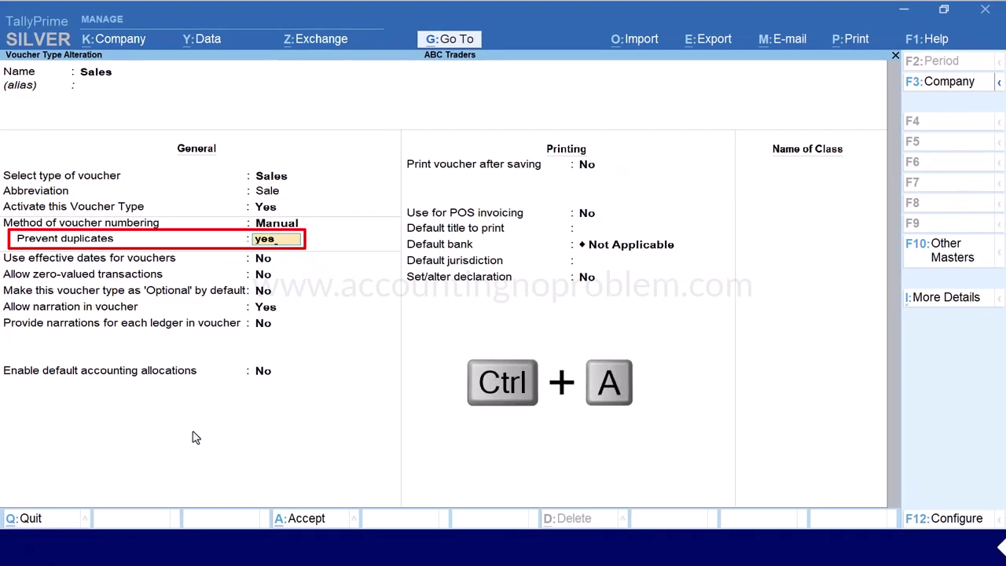
key("Escape")
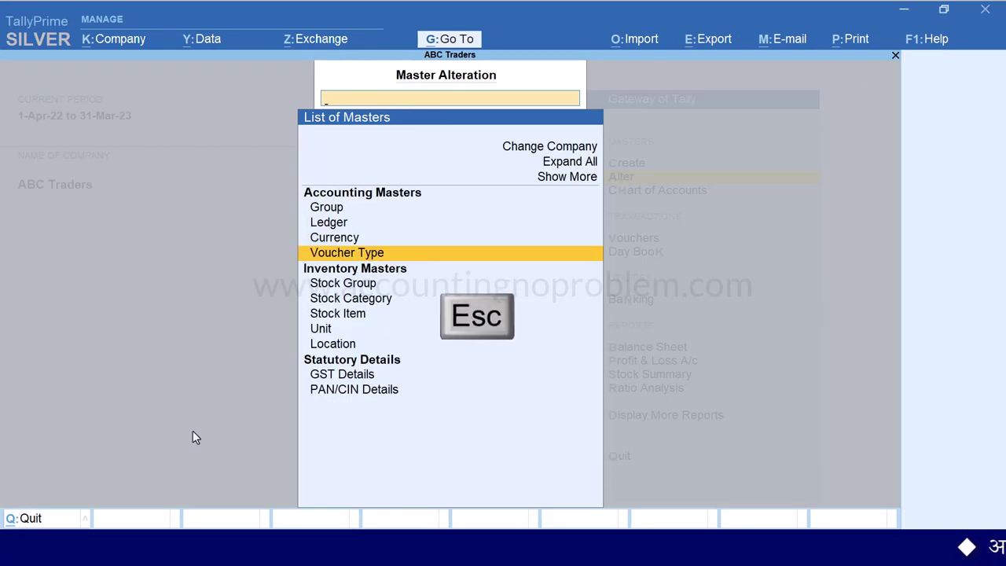
key("Escape")
Start a sales voucher numbered 1 with Balaji Traders as the party and Sales Account as the sales ledger.
key("v")
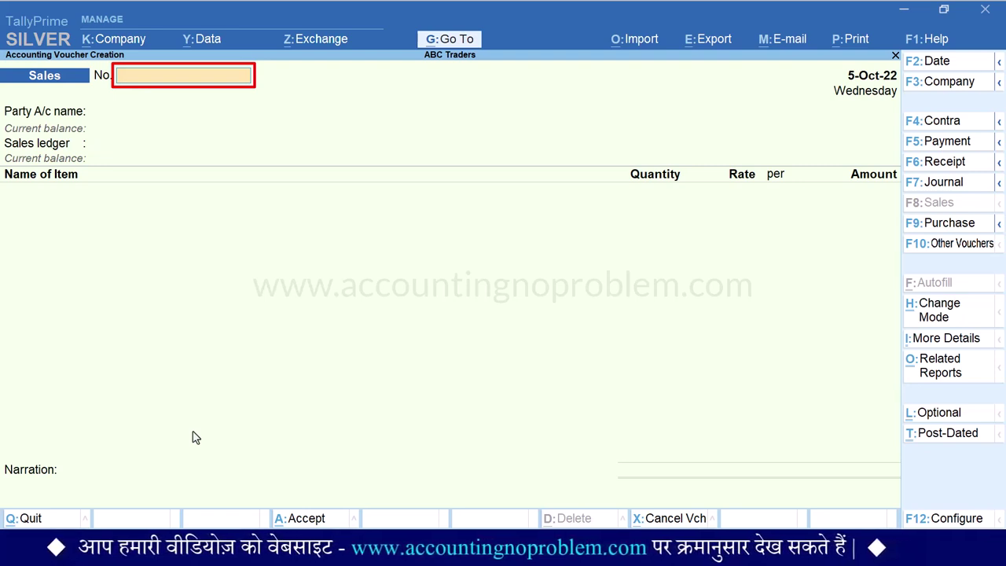
type("1")
key("Return")
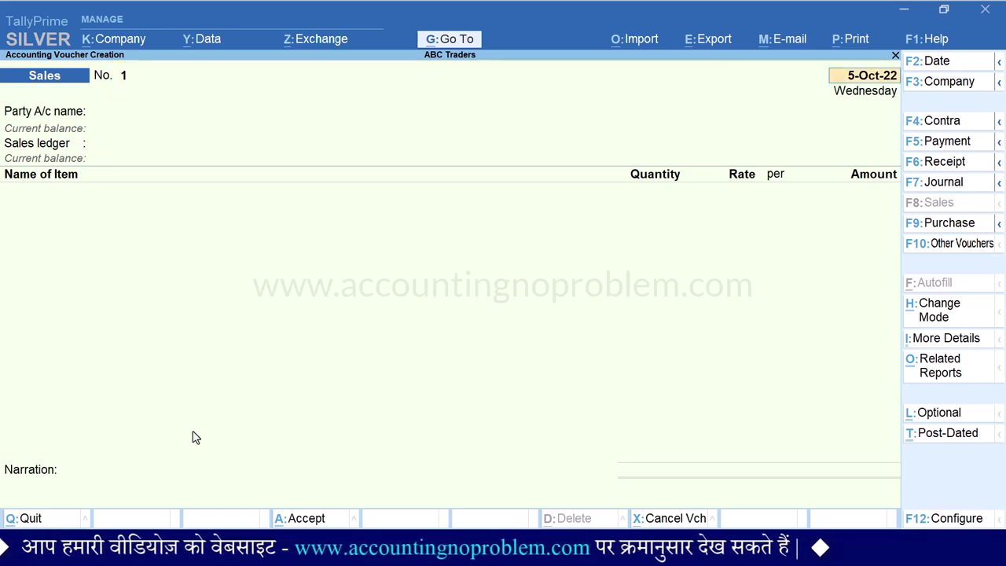
key("Return")
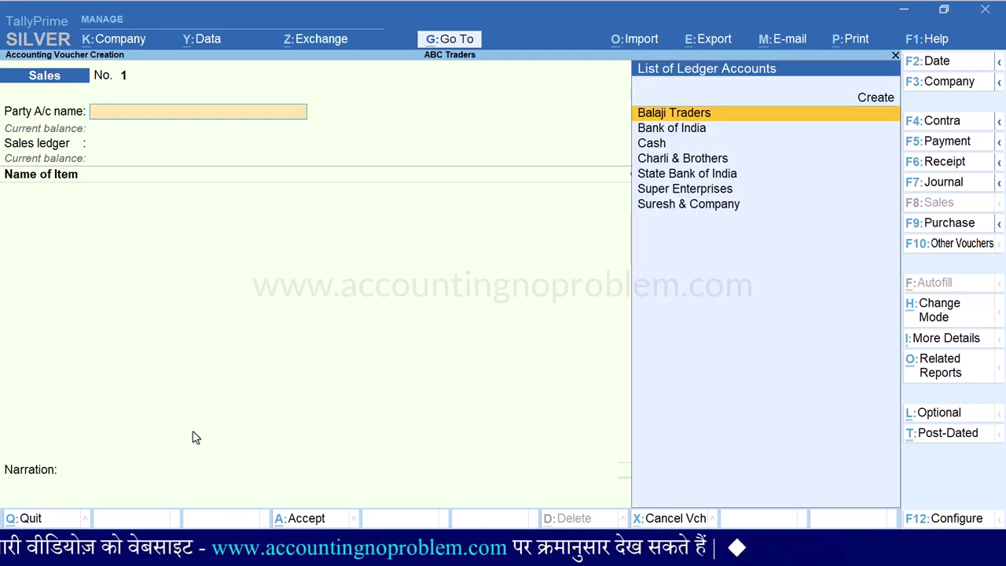
key("Return")
key("Return")
Add 1 Nos of LG TV 24" at a rate of 16,000 and save the sales voucher.
key("Down")
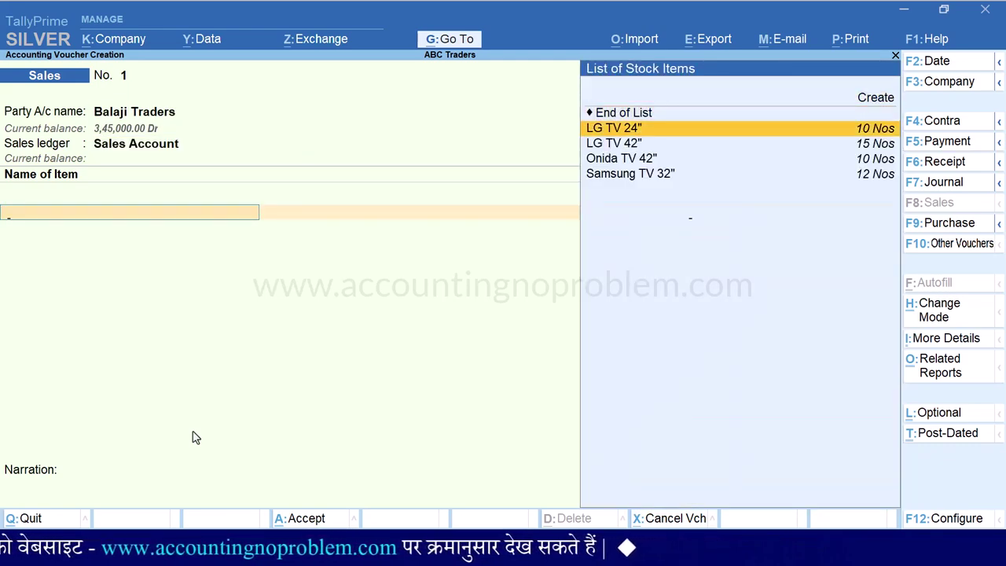
key("Return")
type("1")
key("Return")
type("16000")
key("Return")
key("Return")
key("Return")
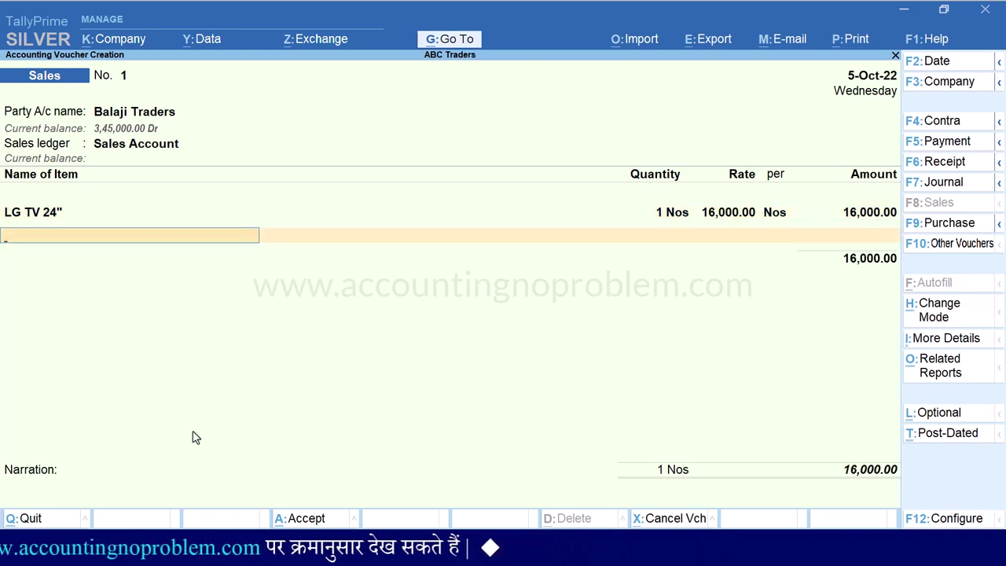
key("Return")
key("Return")
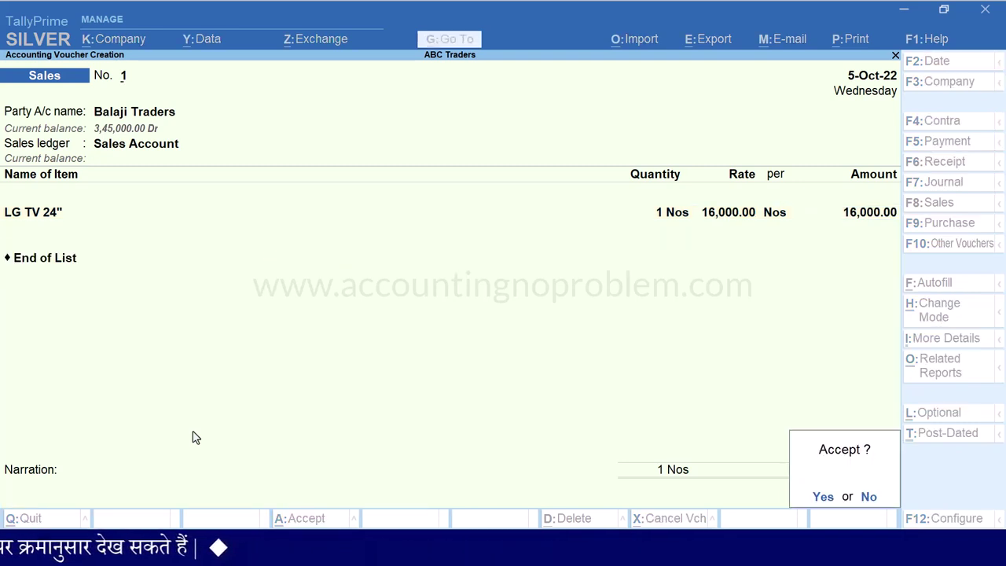
key("Return")
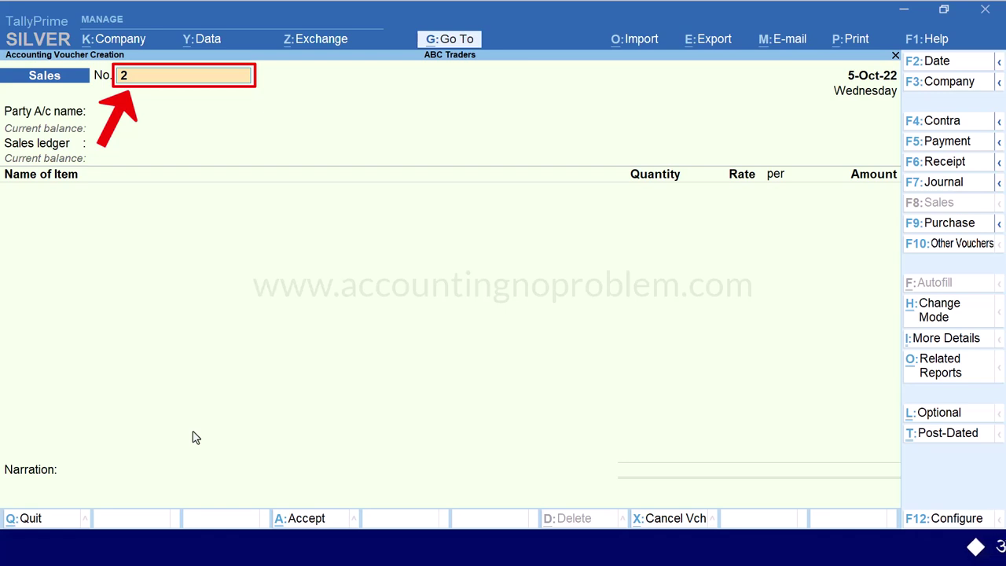
Start a sales voucher numbered 2 with Cash as the party and Sales Account as the sales ledger.
key("Return")
key("Down")
key("Down")
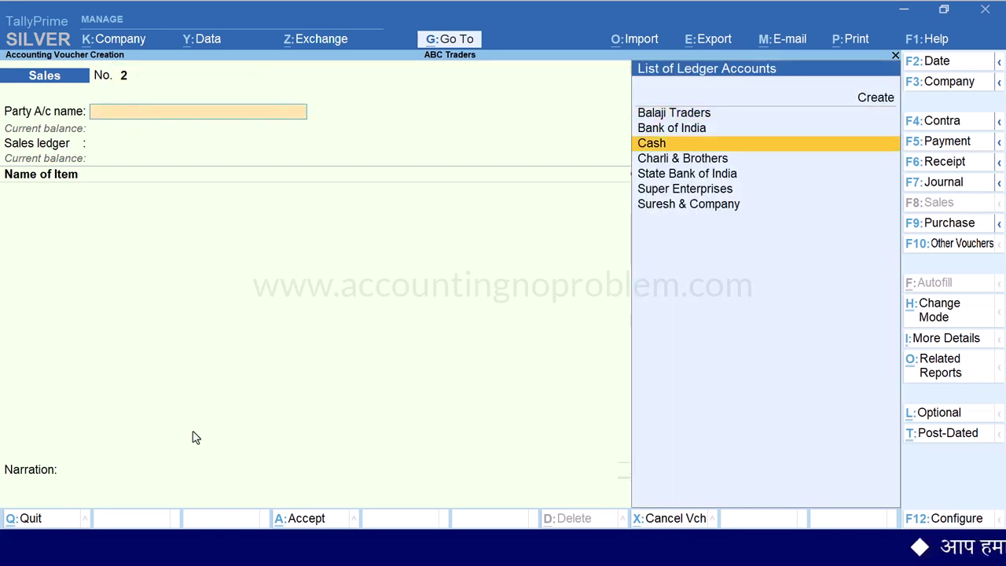
key("Return")
key("Return")
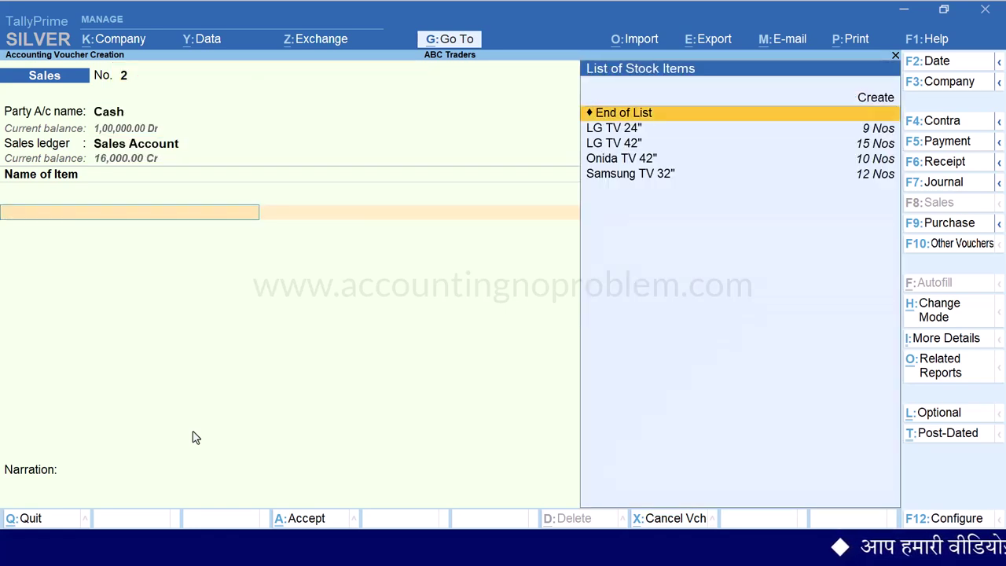
Add 1 Nos of LG TV 42" at a rate of 40,000 and save the cash sales voucher.
key("Down")
key("Down")
key("Return")
type("1")
key("Return")
type("40")
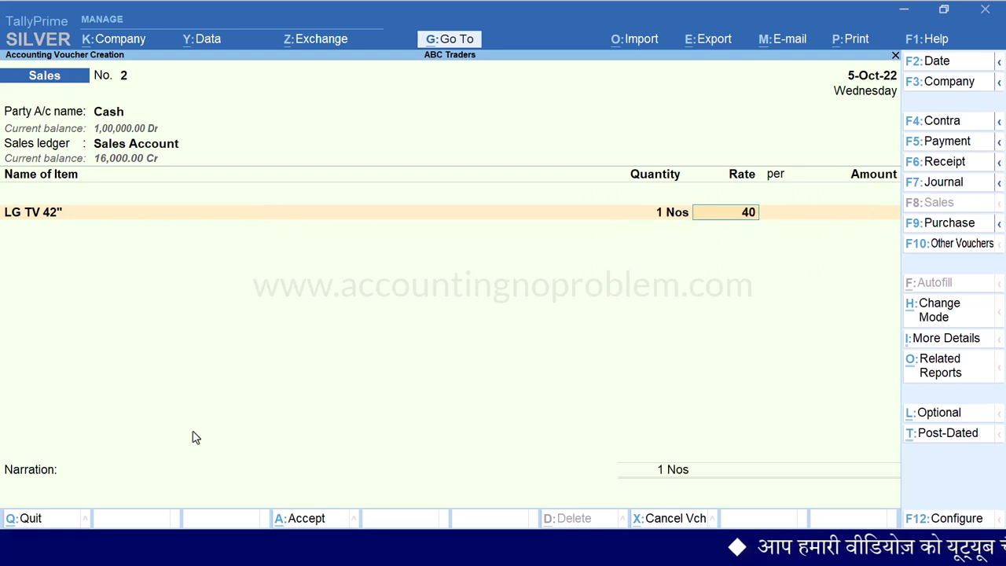
type(",000")
key("Return")
key("Return")
key("Return")
key("Return")
key("Return")
key("Return")
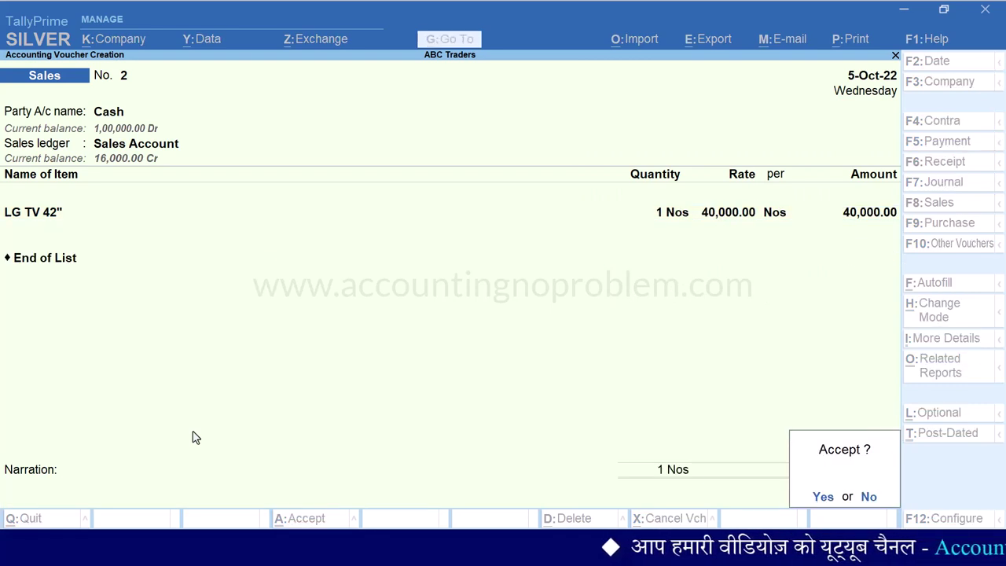
key("Return")
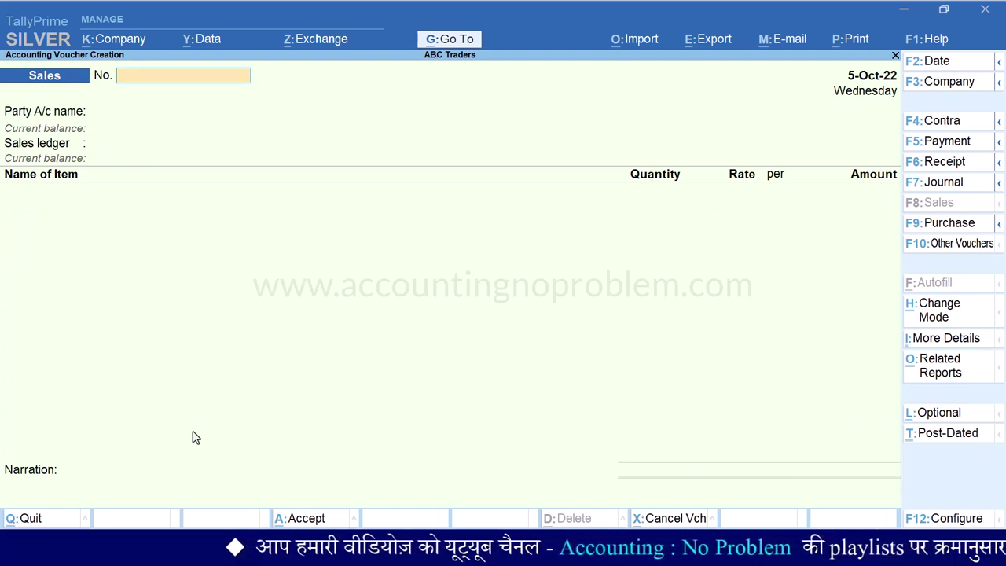
Try to reuse number 2 on a new sales voucher and leave voucher entry.
type("2")
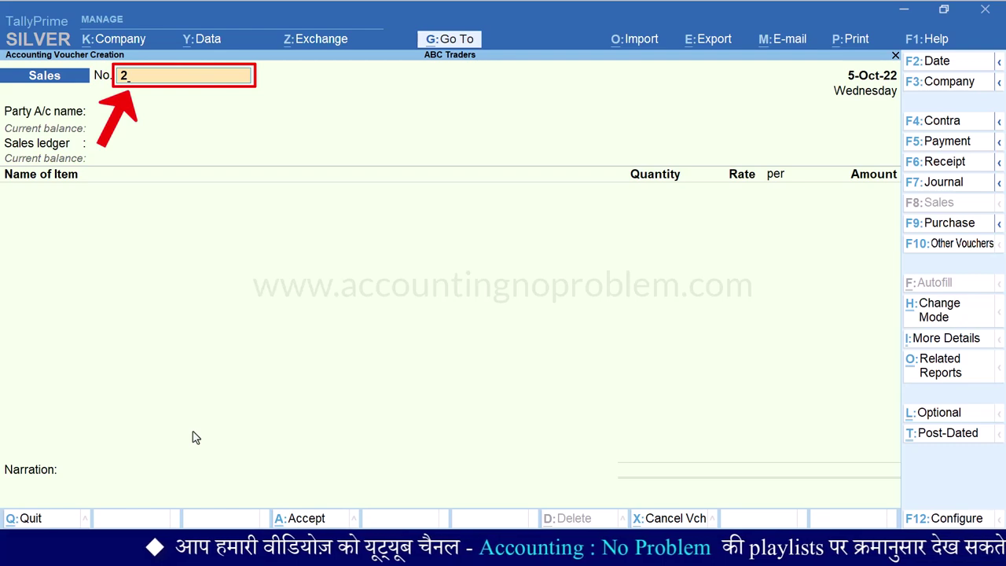
key("Return")
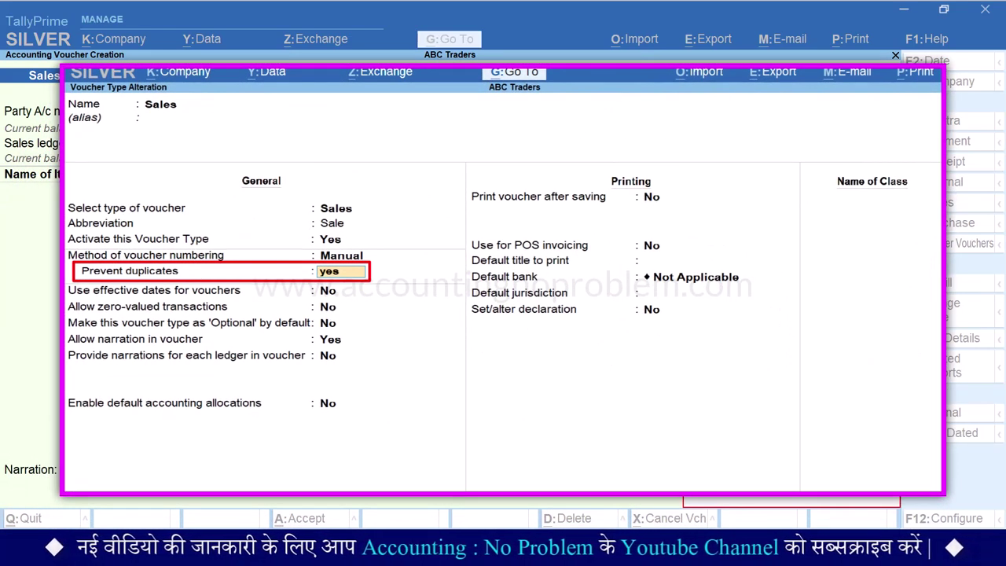
key("Escape")
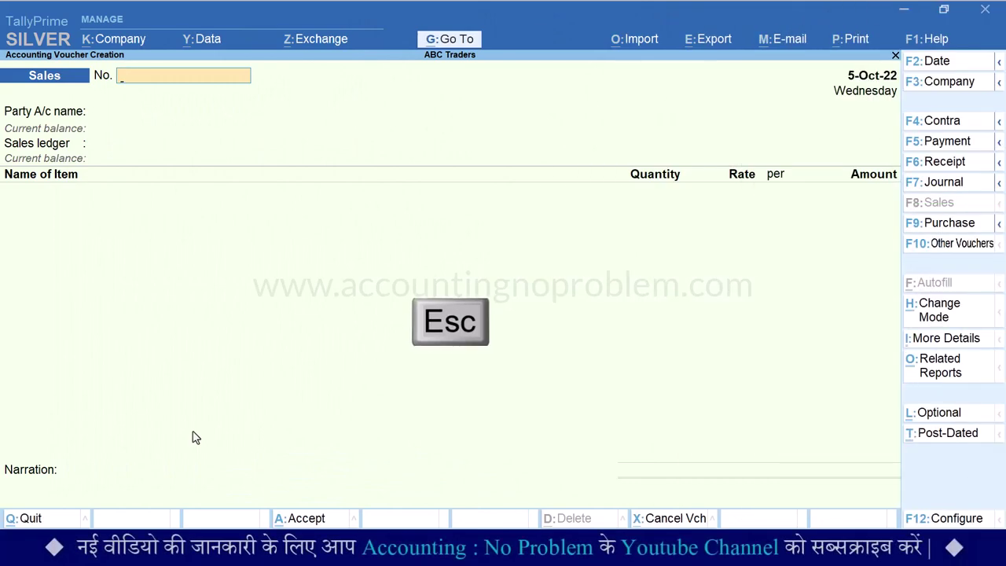
key("Escape")
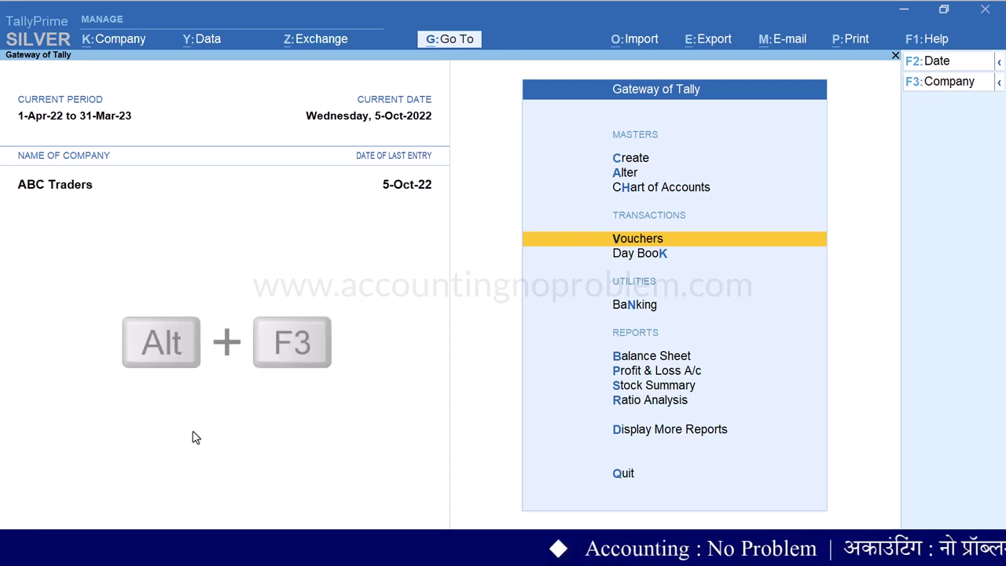
Load the company Happy Traders from the list of companies.
key("alt+F3")
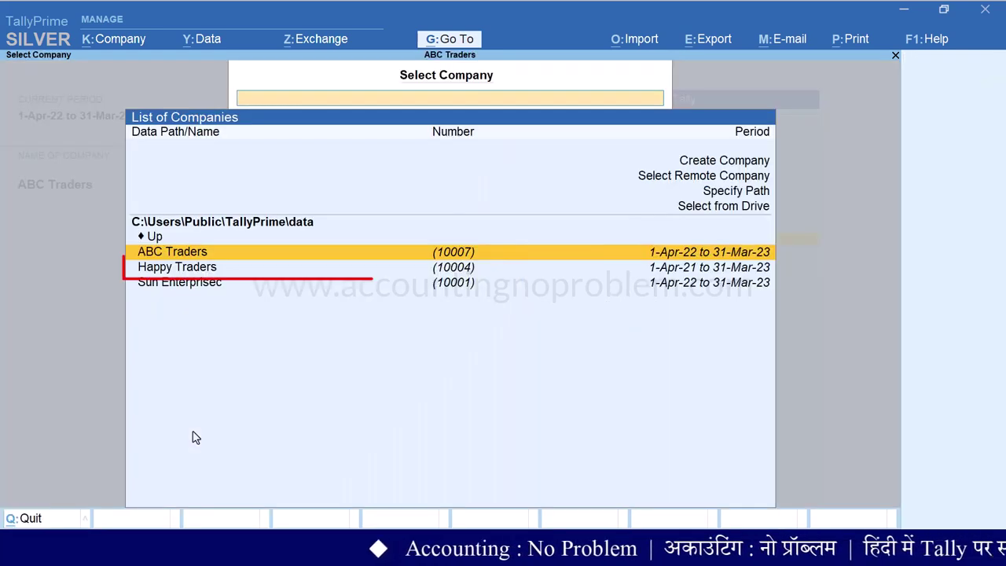
key("Down")
key("Return")
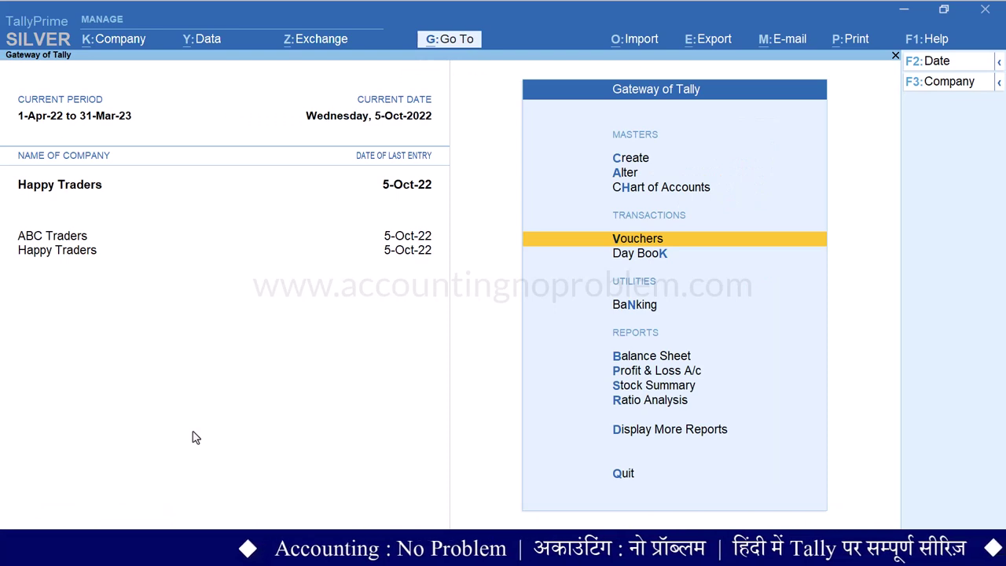
Open the Sales voucher type of Happy Traders for alteration.
key("a")
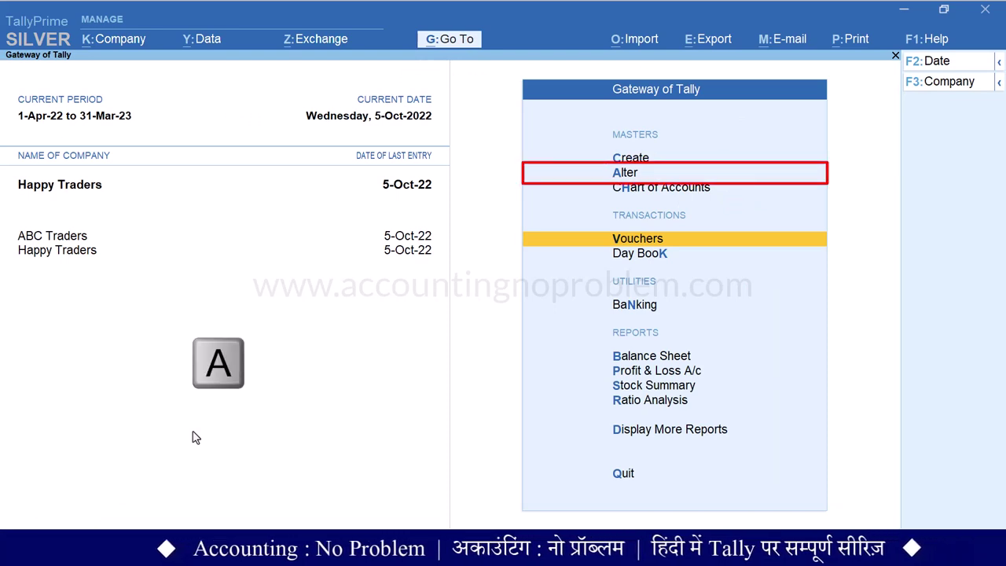
key("Down")
key("Down")
key("Down")
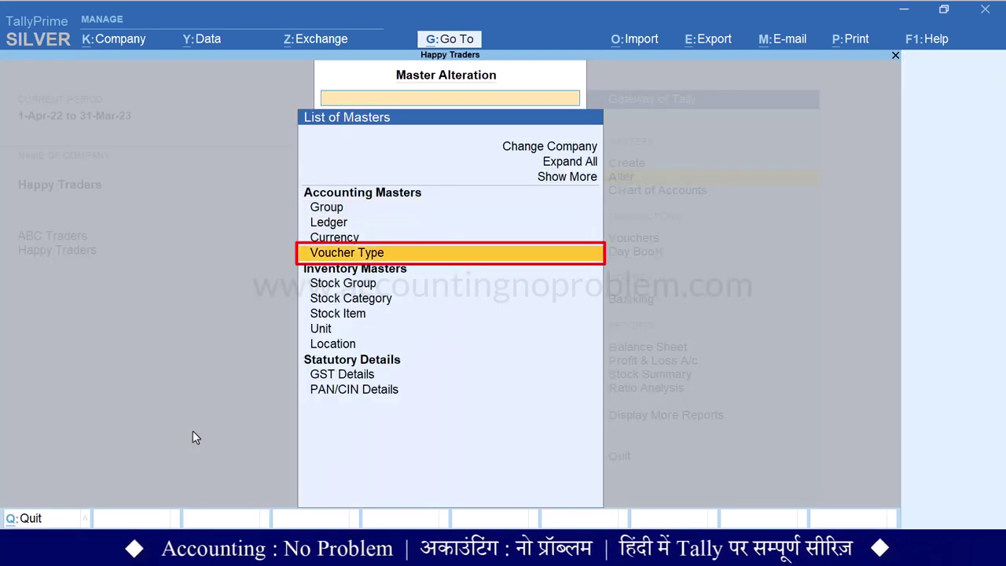
key("Return")
type("s")
key("Return")
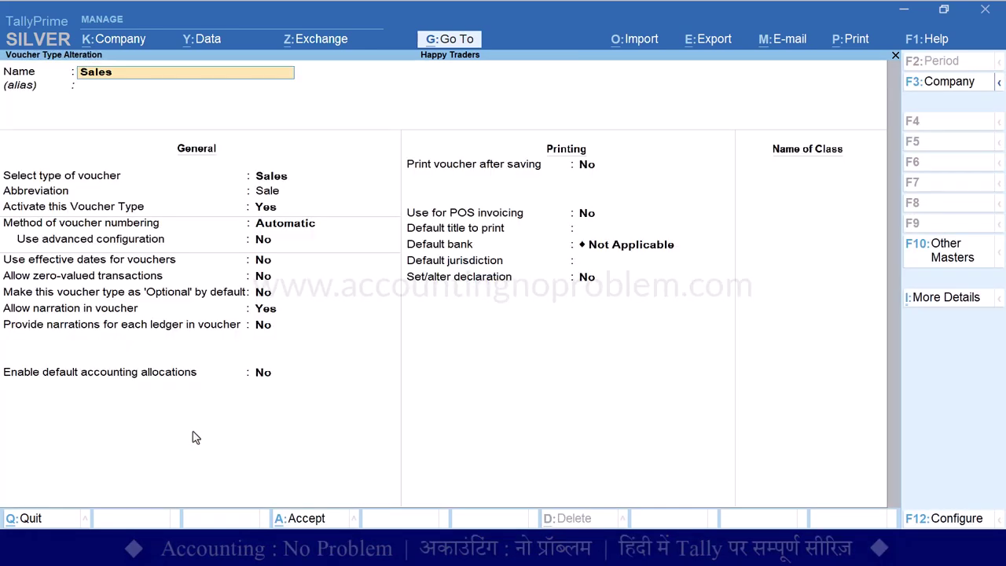
Set the Sales voucher type's method of voucher numbering to Manual and accept its effect on existing transactions.
key("Return")
key("Return")
key("Return")
key("Return")
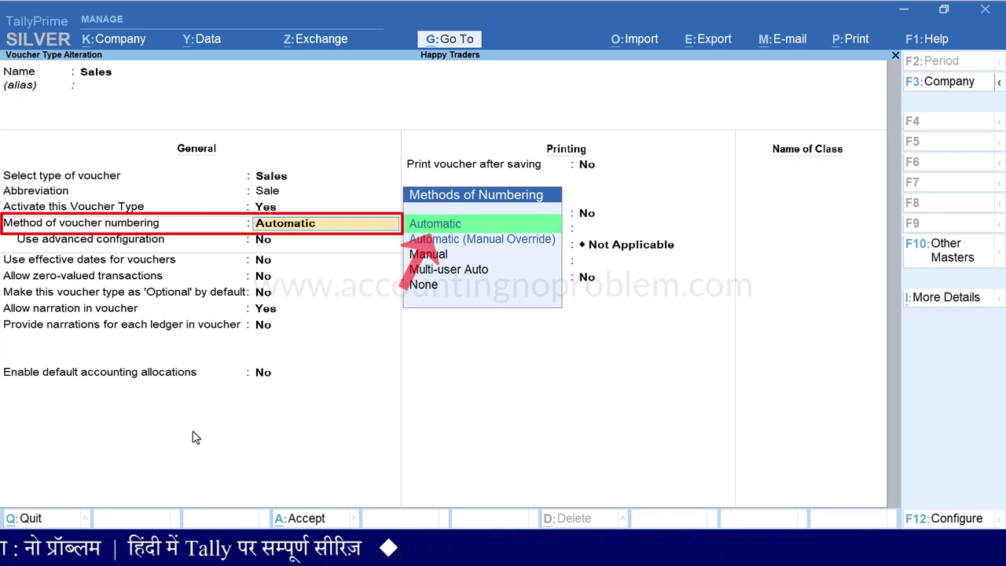
key("Down")
key("Down")
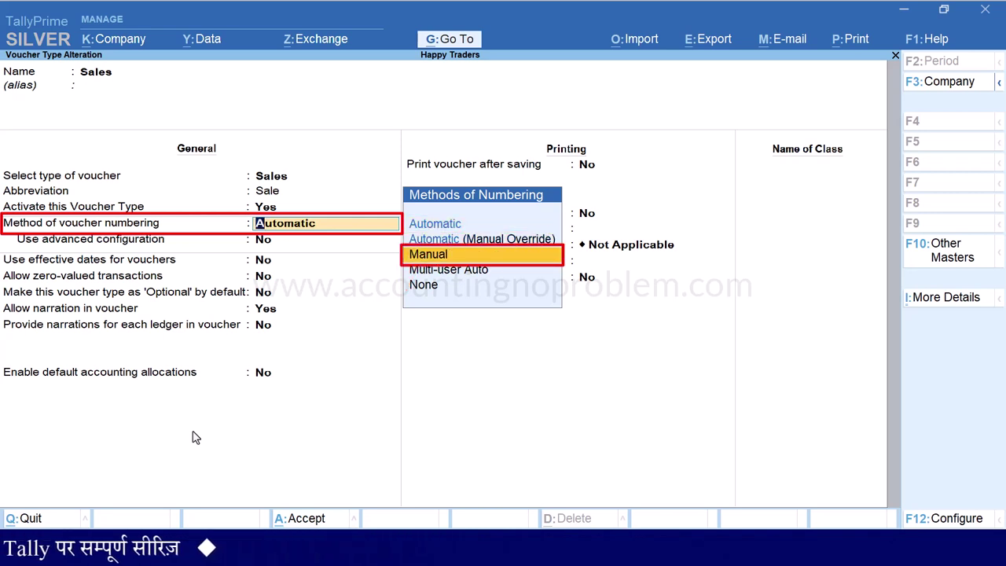
key("Return")
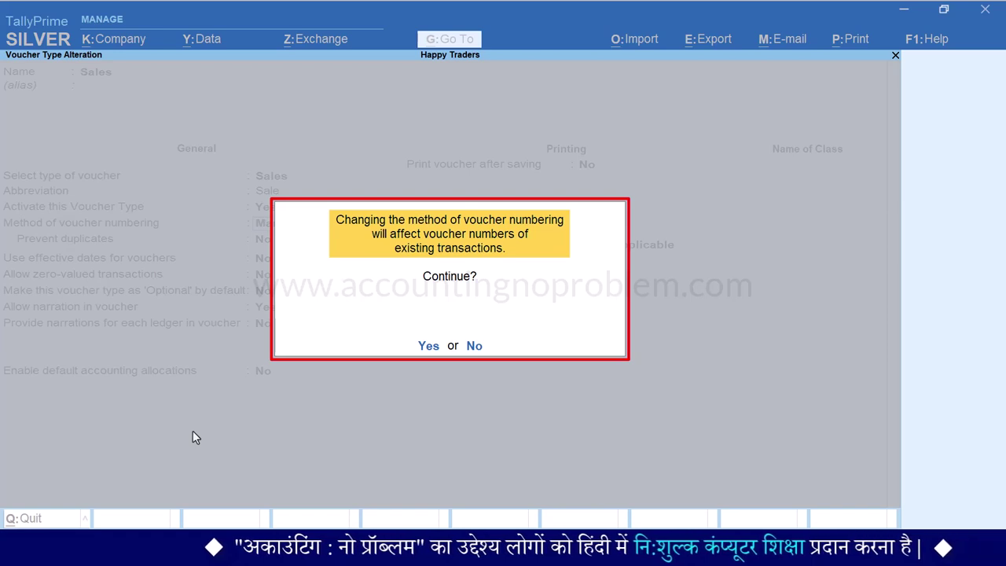
key("y")
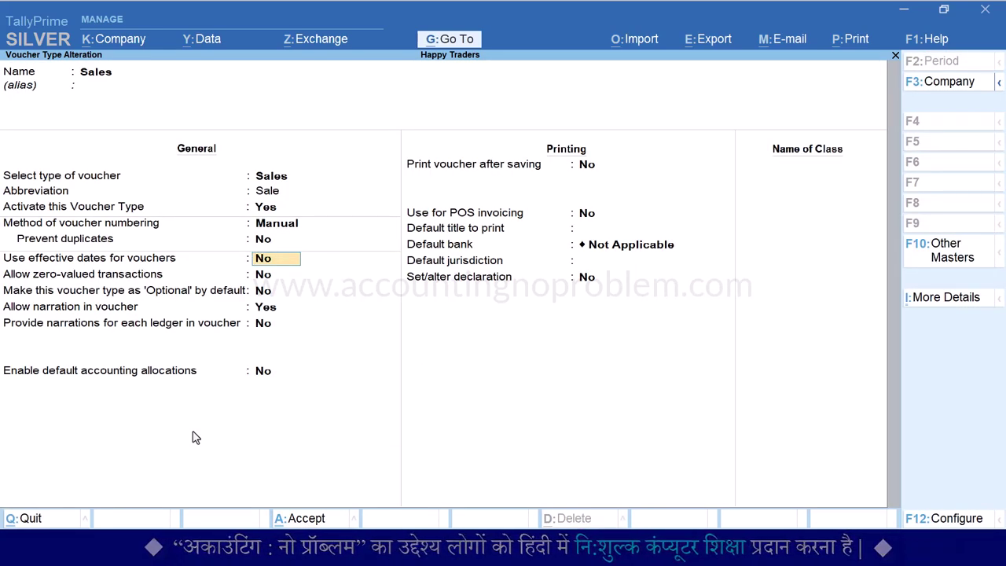
Keep Prevent duplicates at No, save the Sales voucher type and leave master alteration.
key("BackSpace")
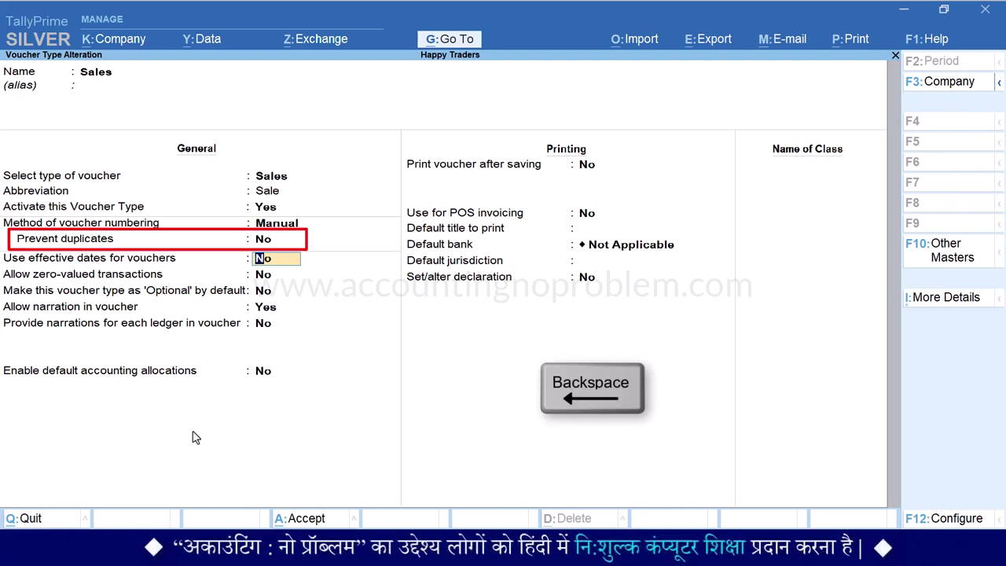
key("BackSpace")
key("Return")
key("Return")
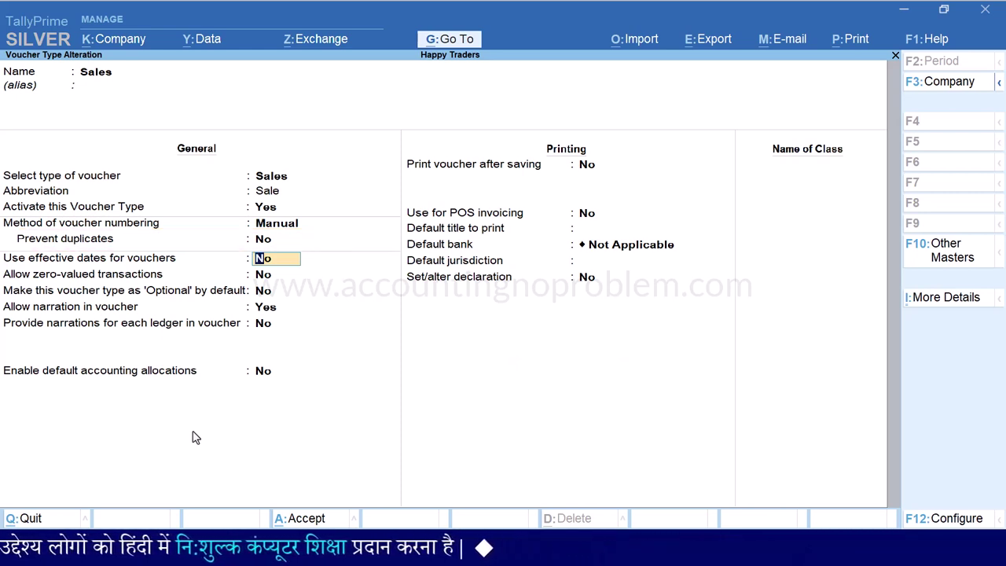
key("ctrl+a")
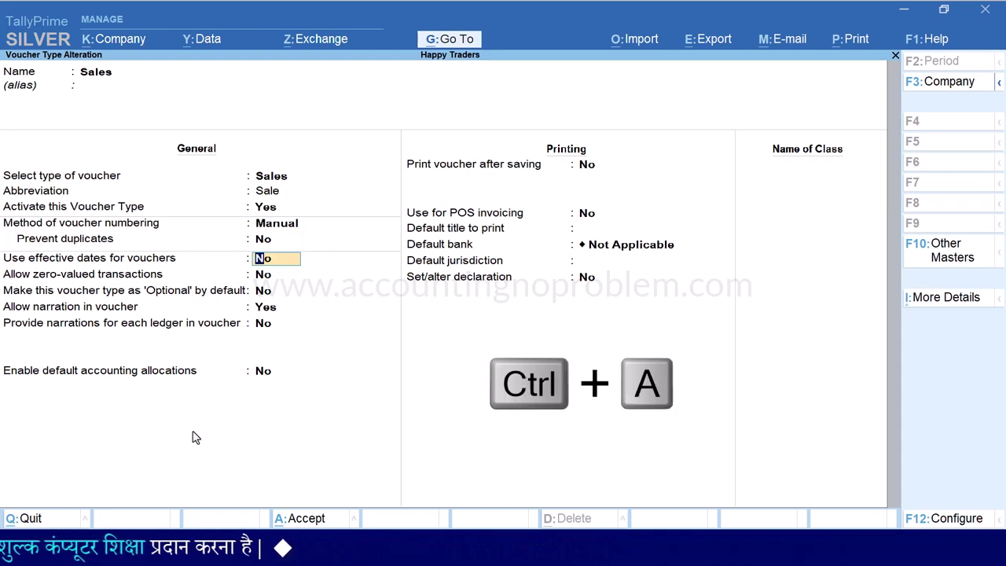
key("Escape")
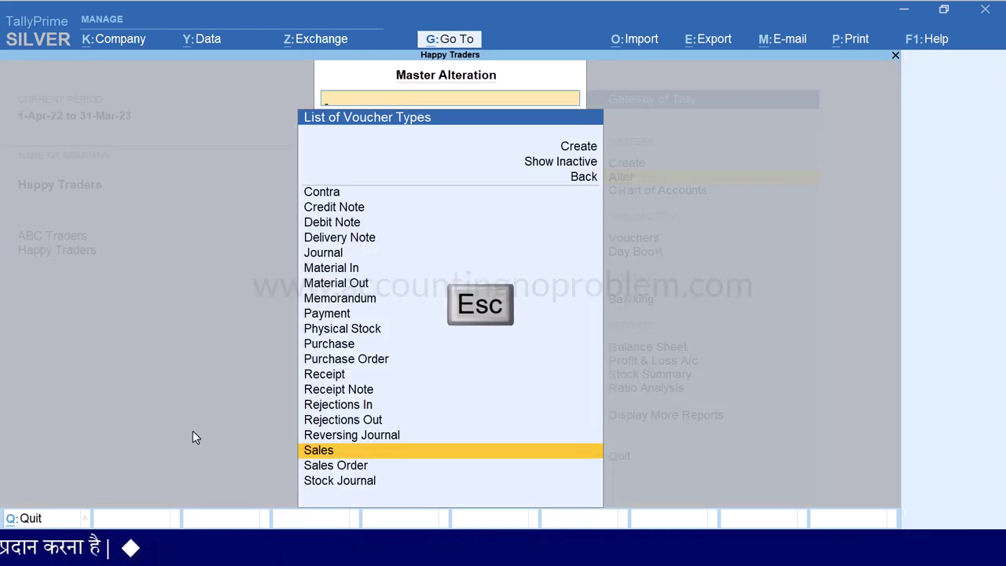
key("Escape")
key("Escape")
Open the Day Book for 1-Apr-22 to 5-Oct-22 and restrict it to Sales vouchers.
key("k")
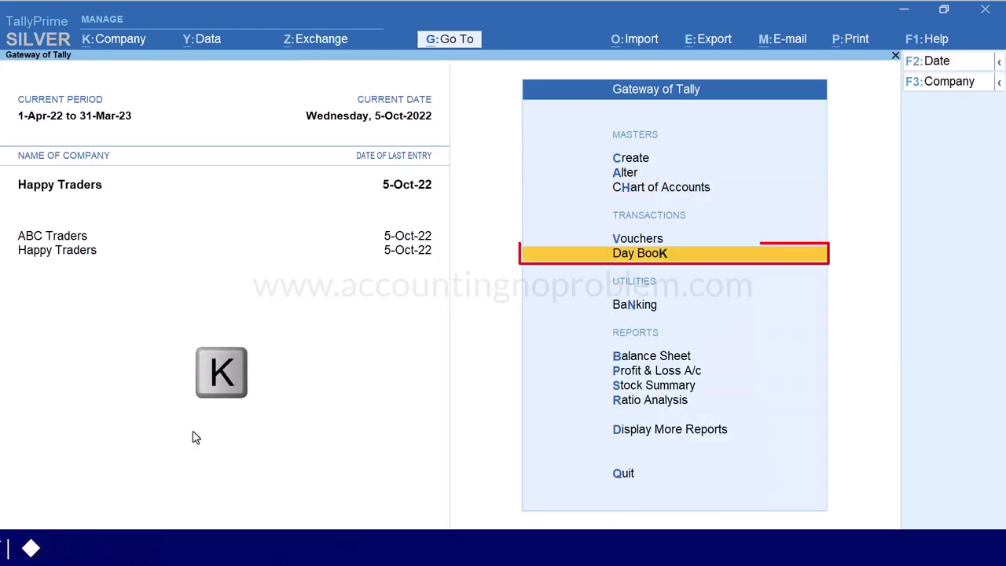
key("alt+F2")
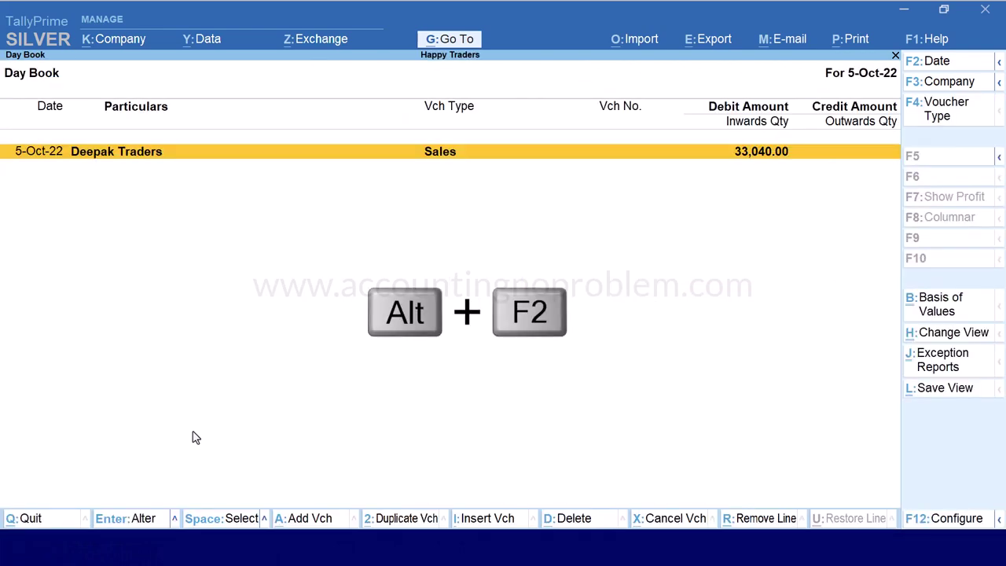
key("space")
key("Return")
key("space")
key("Return")
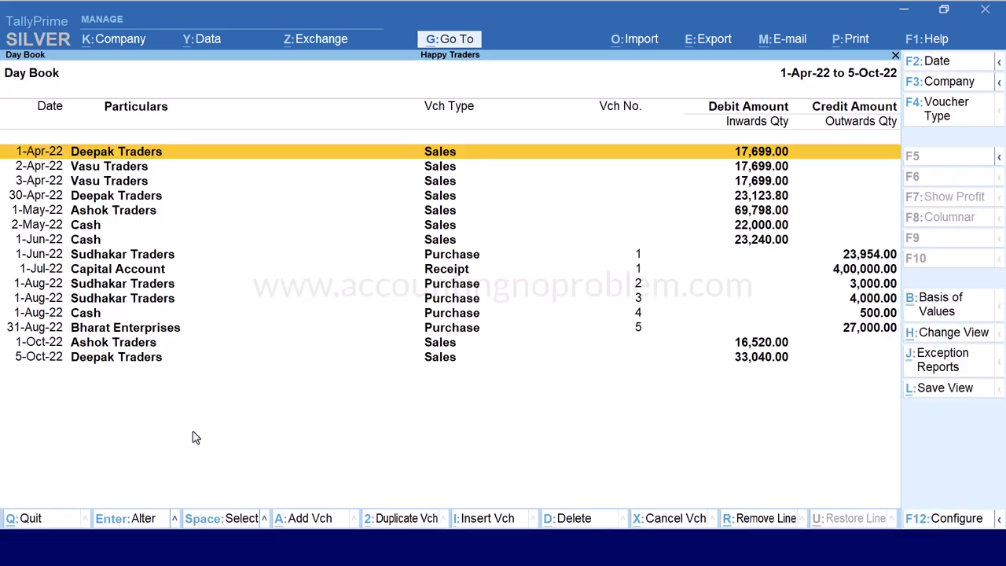
key("F4")
type("S")
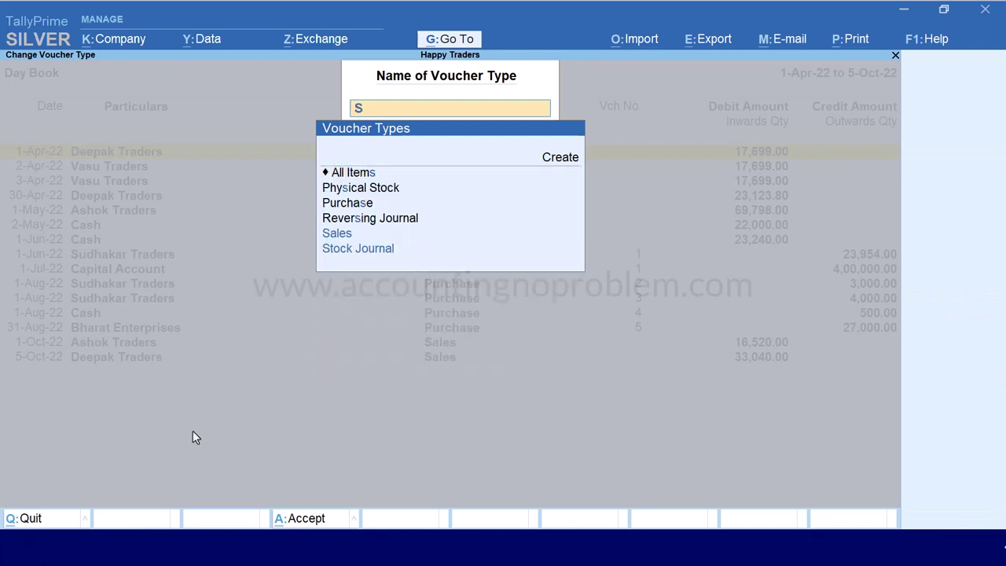
key("Return")
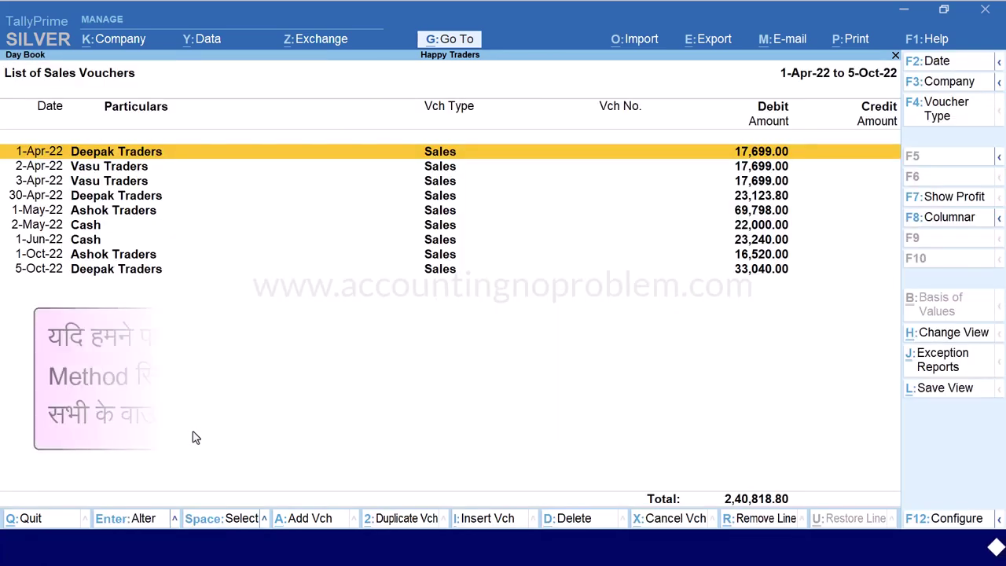
Examine the voucher number column across all listed sales vouchers and leave the Day Book.
key("Down")
key("Down")
key("Down")
key("Down")
key("Down")
key("Down")
key("Down")
key("Down")
key("Up")
key("Up")
key("Up")
key("Up")
key("Up")
key("Up")
key("Up")
key("Up")
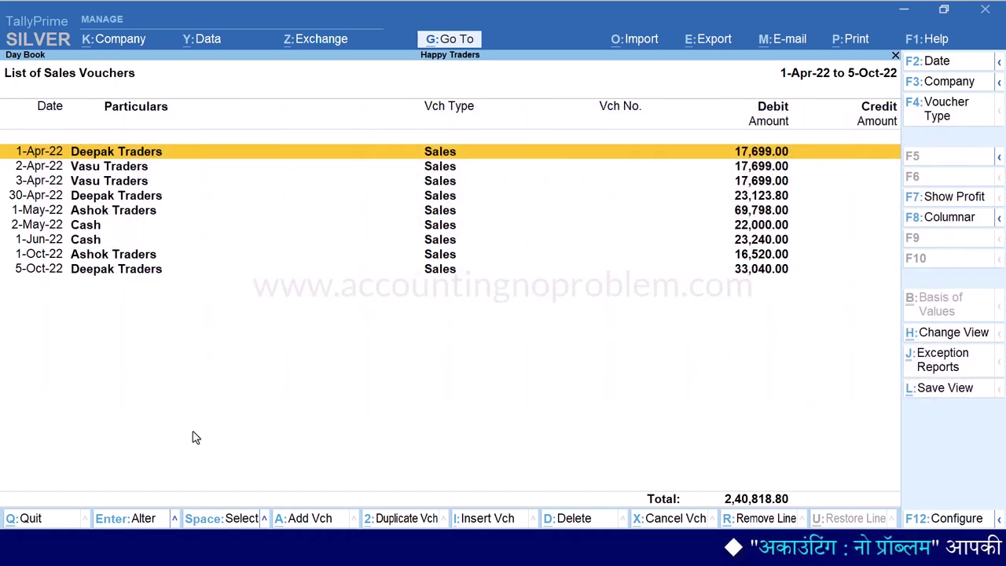
key("Escape")
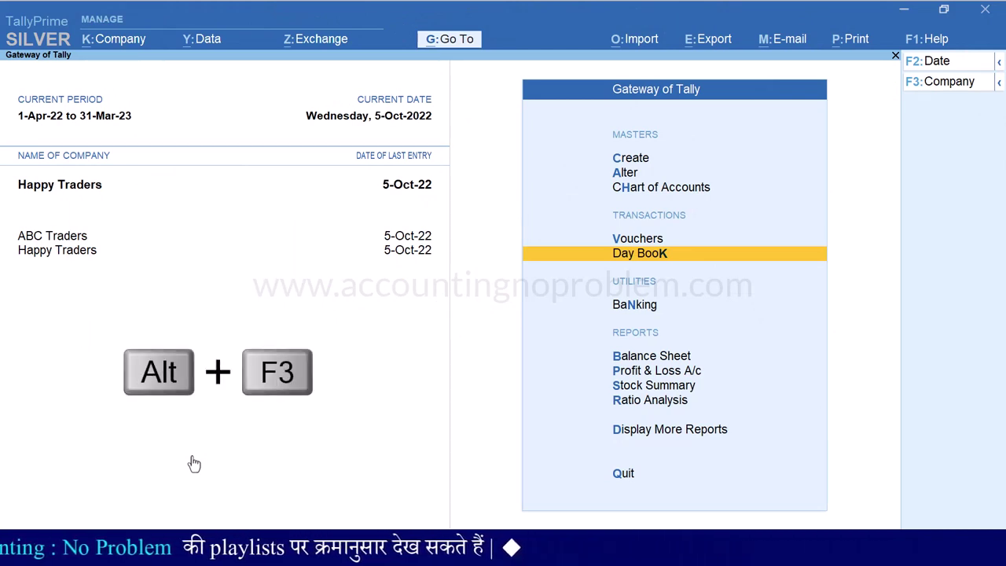
Load the company Sun Enterprises from the list of companies.
key("alt+F3")
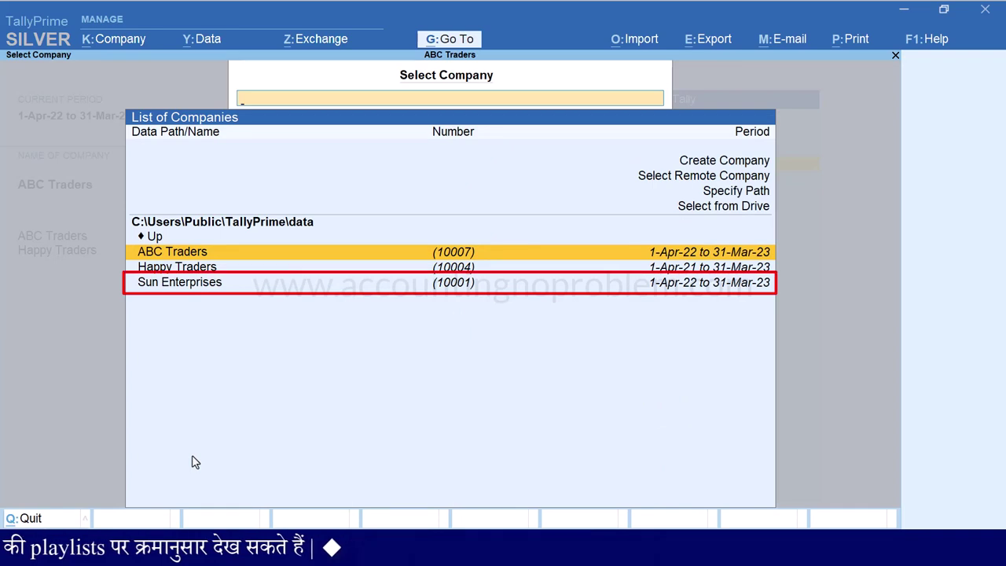
key("Down")
key("Down")
key("Return")
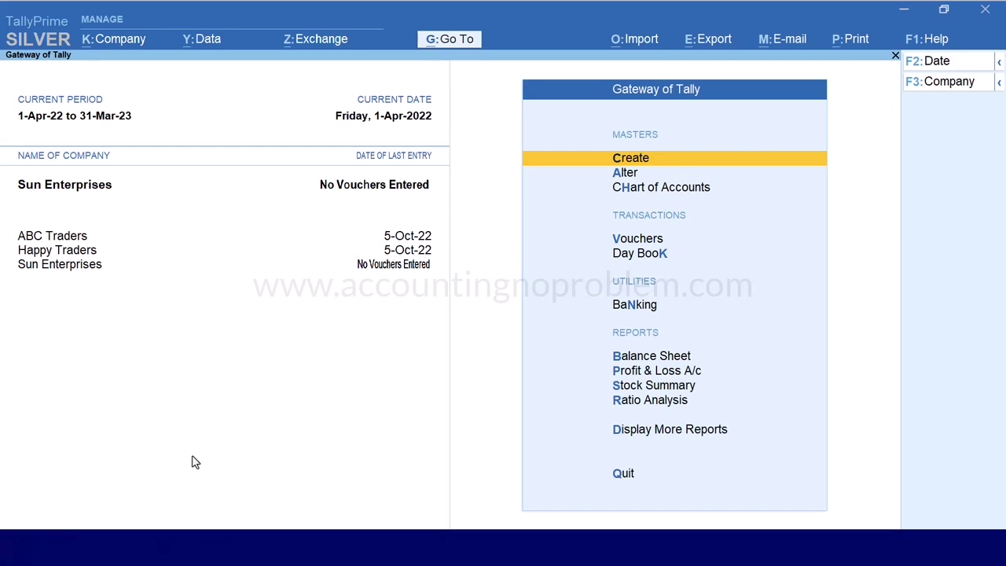
Open the Sales voucher type of Sun Enterprises for alteration.
key("Down")
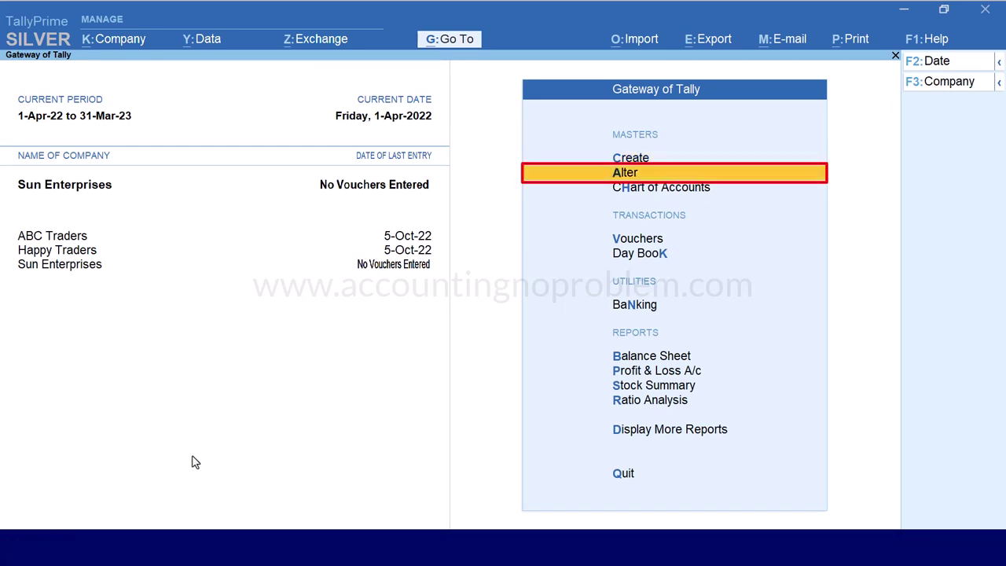
key("Return")
key("Down")
key("Down")
key("Down")
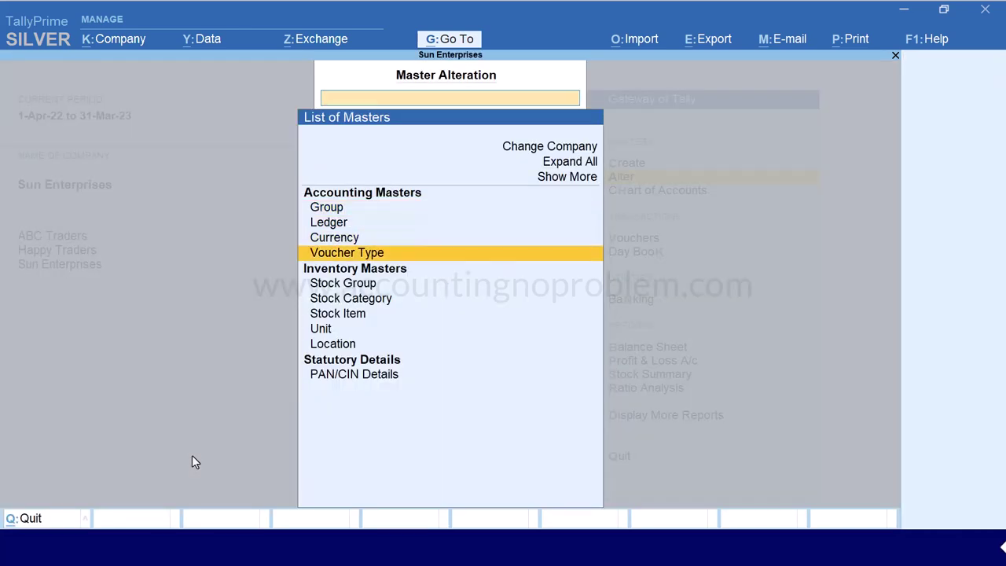
key("Return")
type("S")
key("Return")
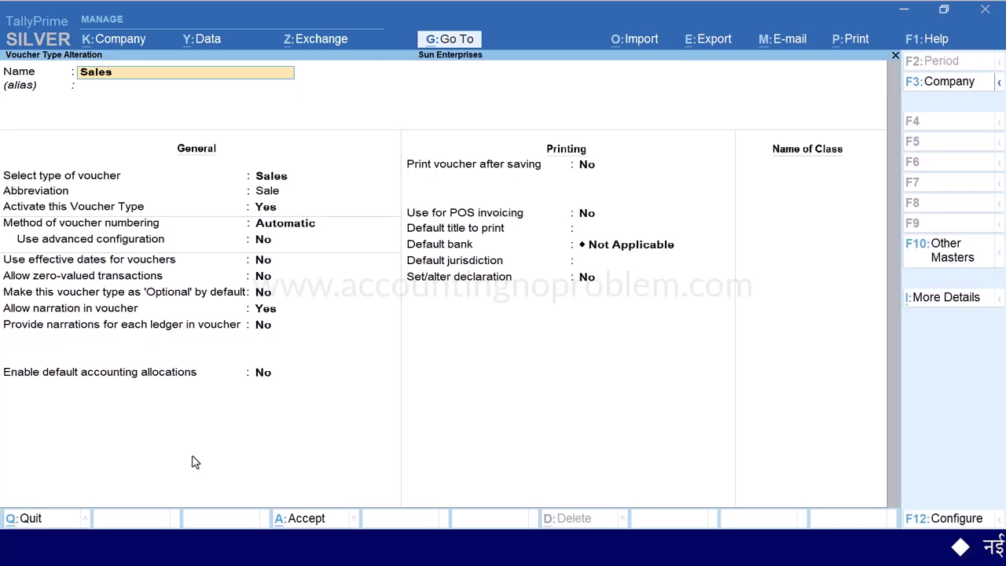
Set the Sales voucher type's method of voucher numbering to Automatic (Manual Override).
key("Return")
key("Return")
key("Return")
key("Return")
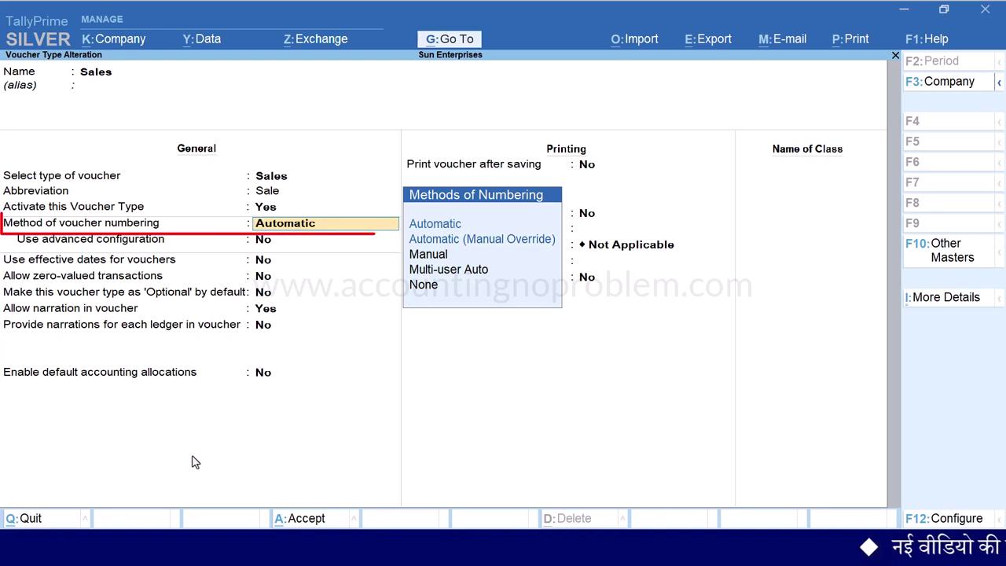
key("Down")
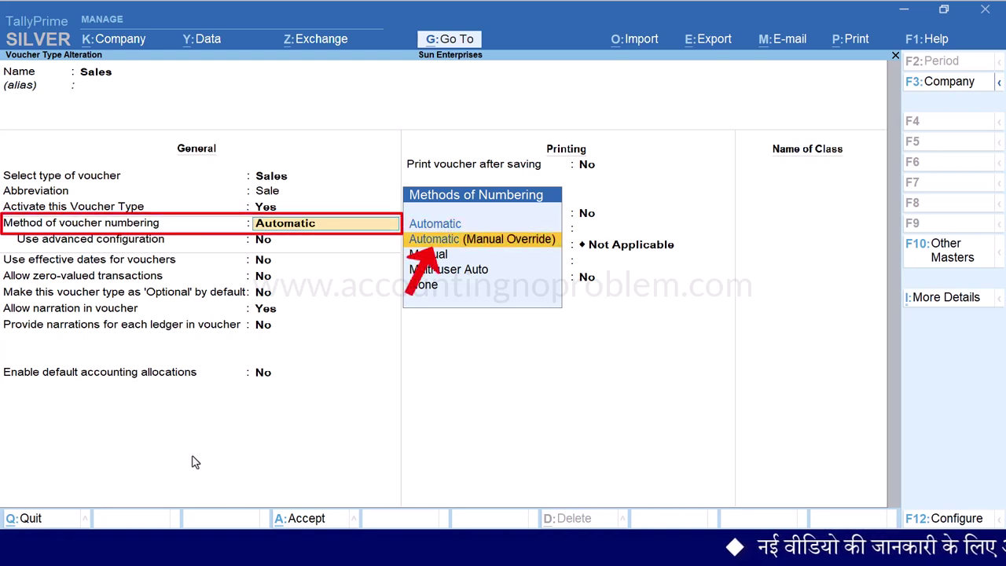
key("Return")
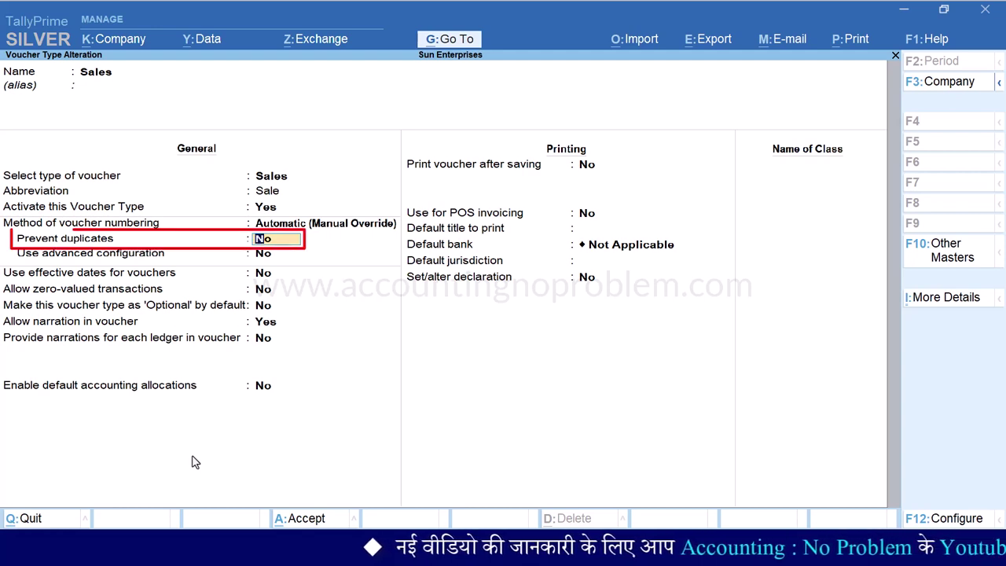
Set Prevent duplicates to Yes, save the Sales voucher type and leave master alteration.
type("yes")
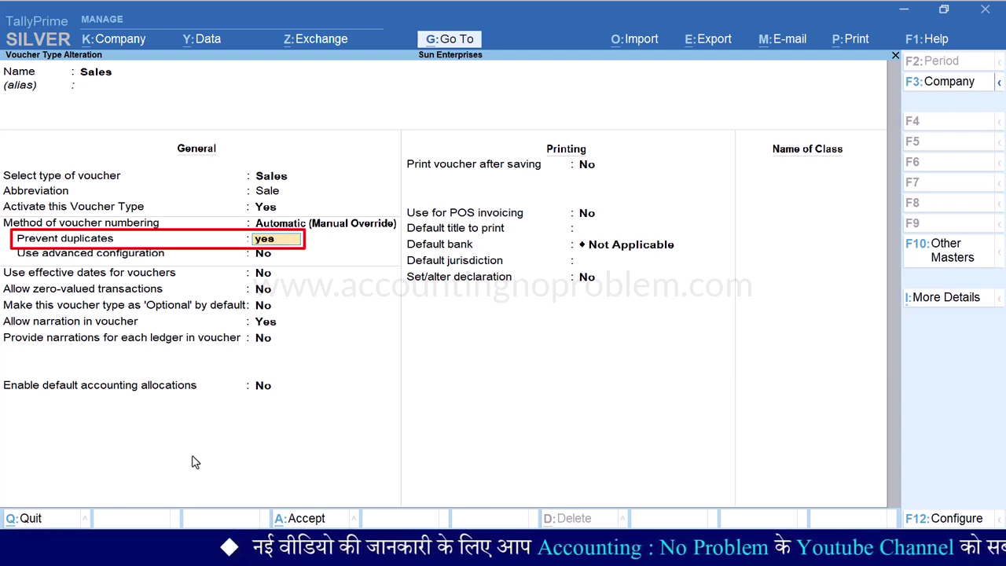
key("Return")
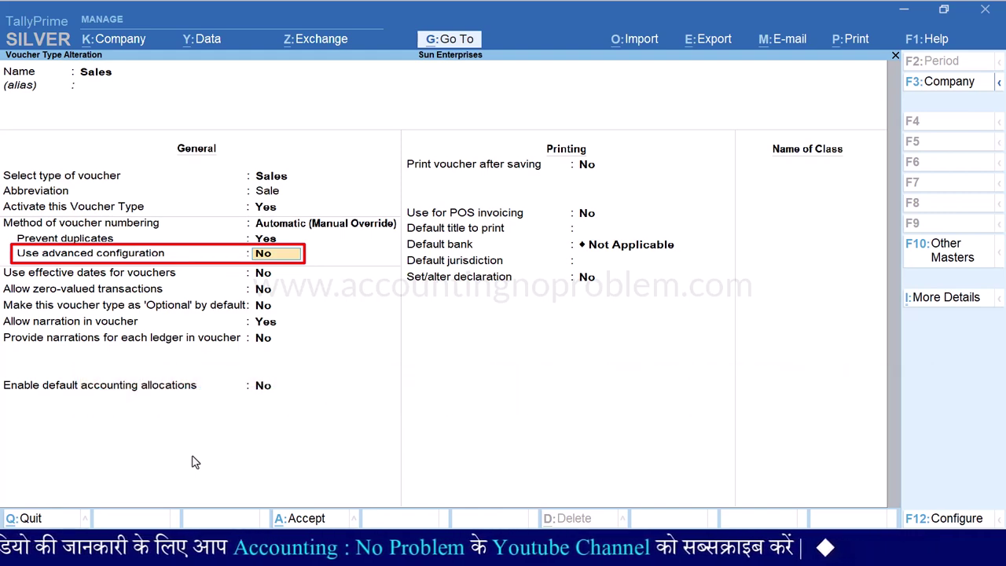
key("ctrl+a")
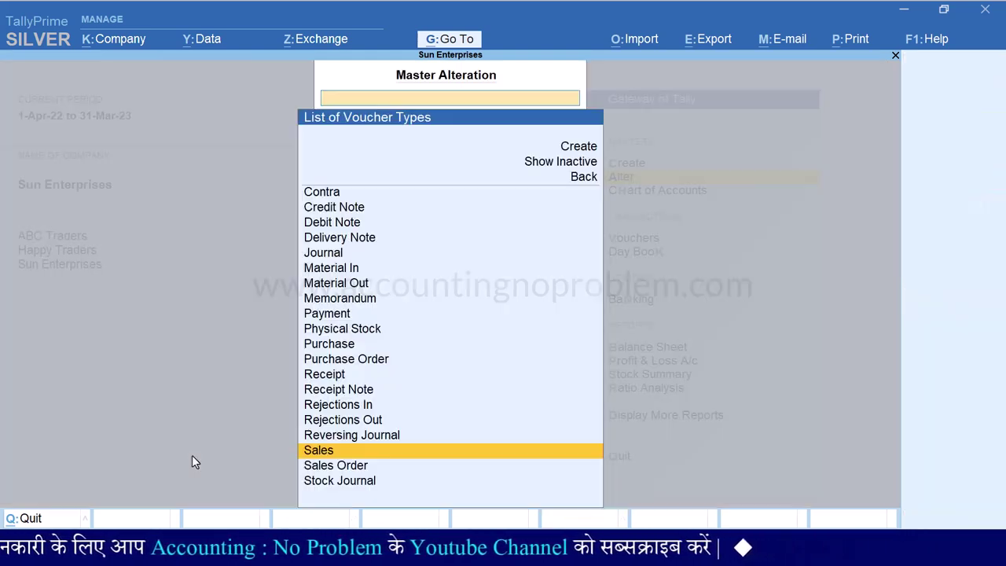
key("Escape")
key("Escape")
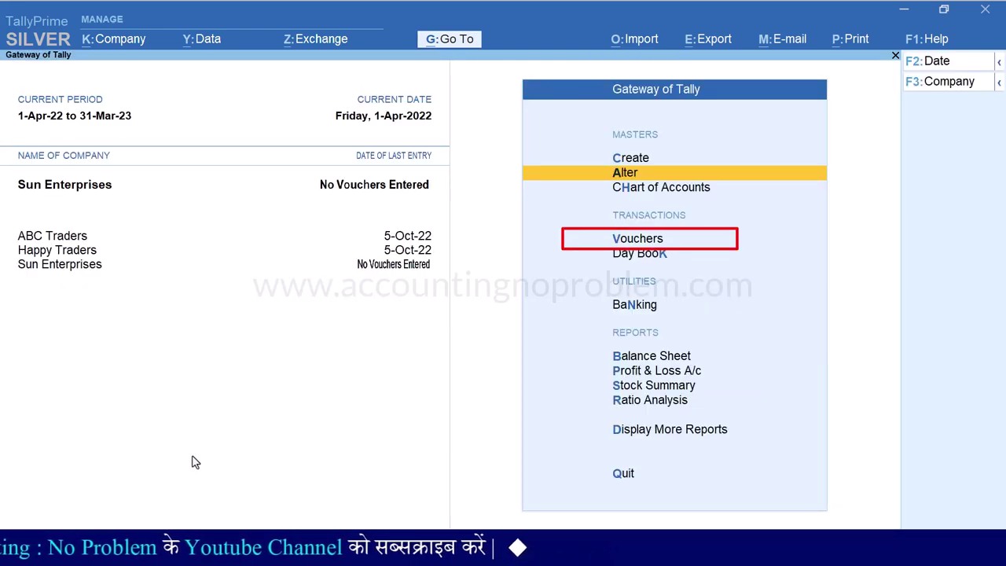
Start a sales voucher numbered 1 with Meena Traders as the party and Sales Account as the sales ledger.
key("v")
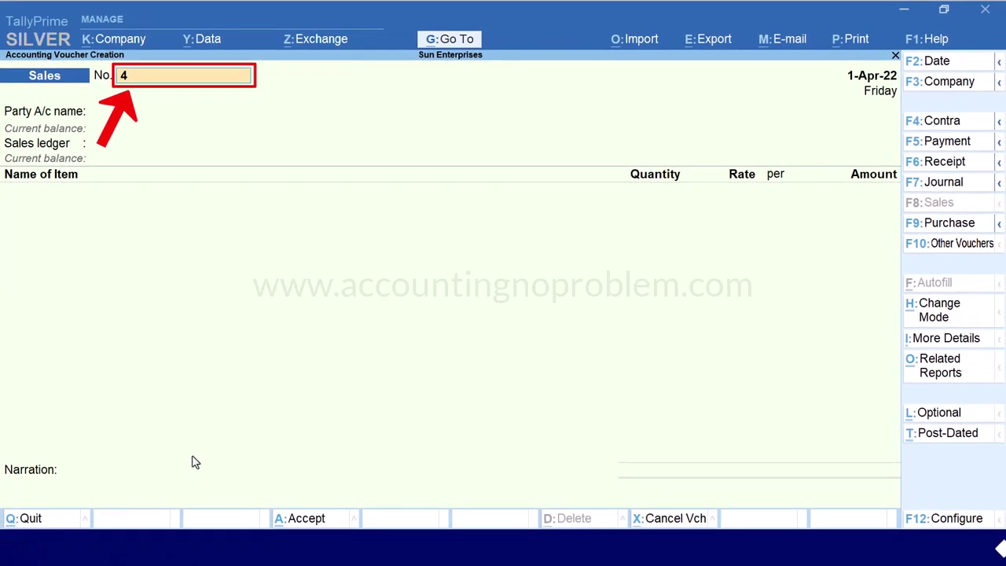
key("BackSpace")
type("1")
key("Return")
key("Return")
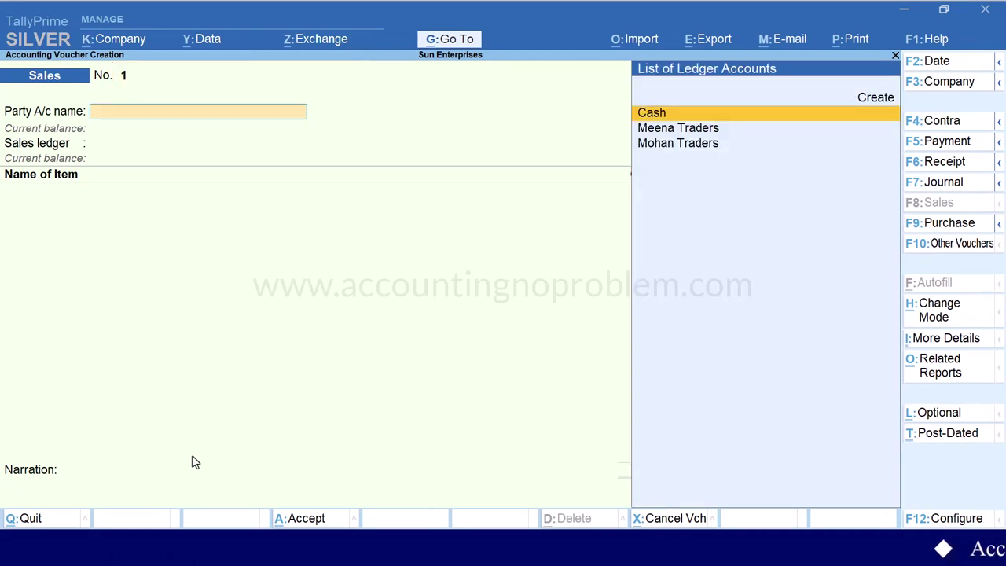
key("Down")
key("Return")
key("Return")
Add 1 Nos of Sony TV 20" at a rate of 14,000 and save the sales voucher.
key("Return")
type("1")
key("Return")
key("Return")
key("Return")
key("Return")
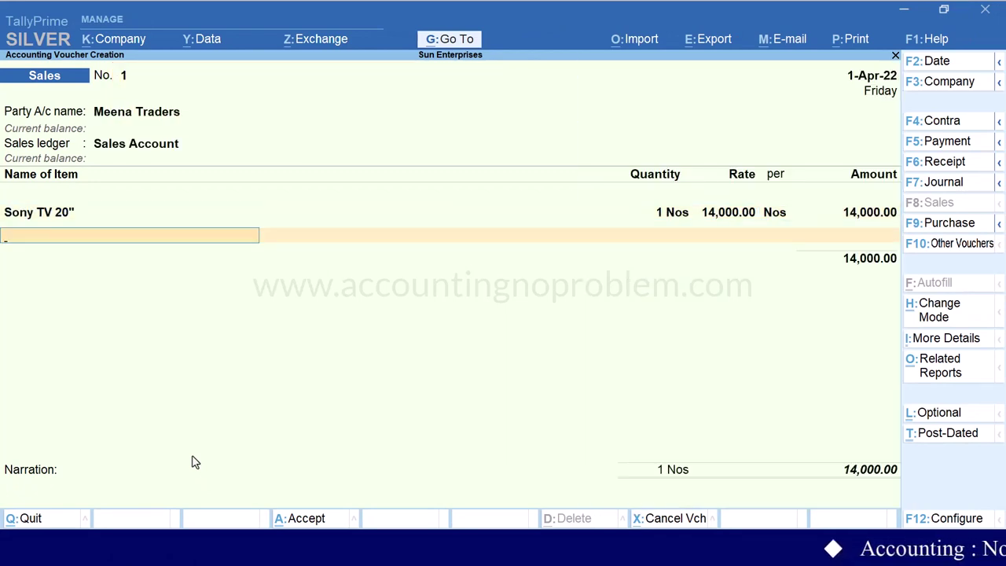
key("Return")
key("Return")
key("Return")
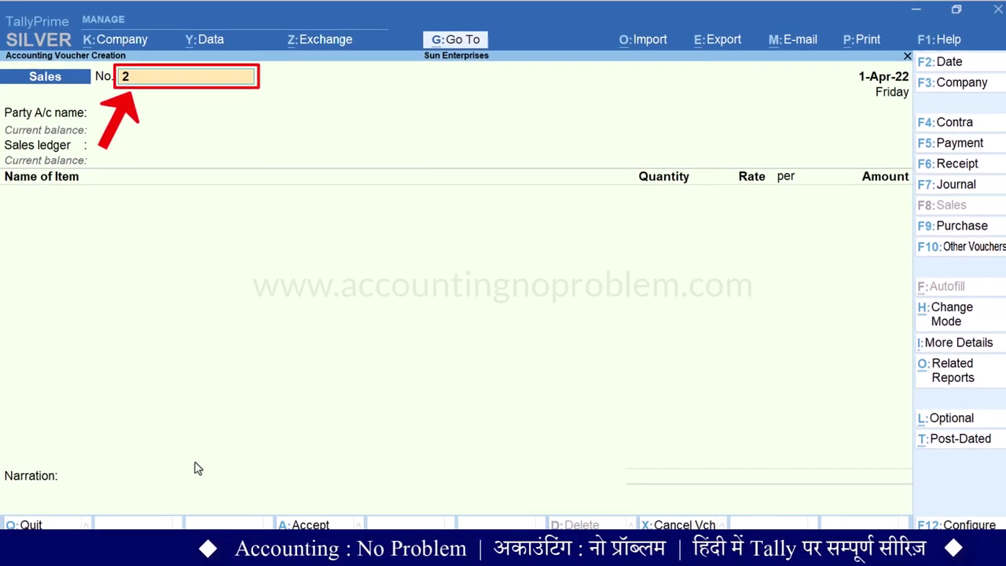
Accept number 2 on the new sales voucher and choose Cash as the party and Sales Account as the sales ledger.
key("Return")
key("Return")
key("Return")
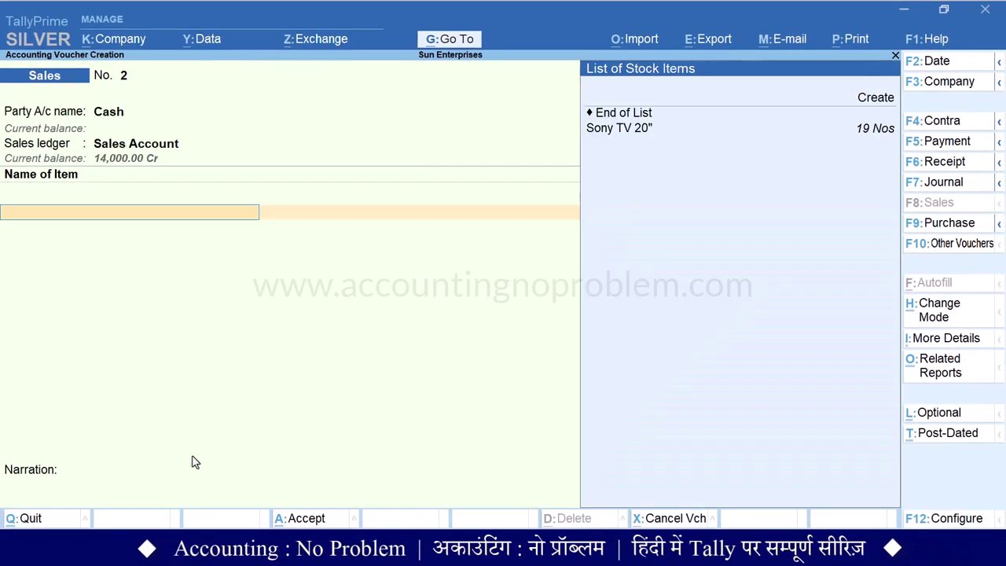
Add 1 Nos of Sony TV 20" at a rate of 14,000 to the Cash sale and save voucher number 2.
key("Down")
key("Return")
key("Return")
key("Return")
key("Return")
key("Return")
key("Return")
key("Return")
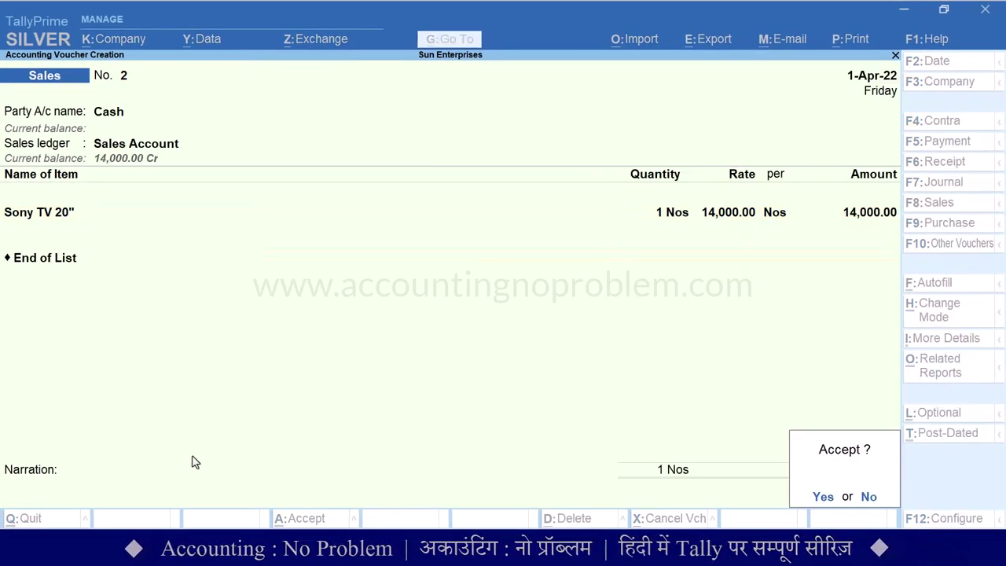
key("Return")
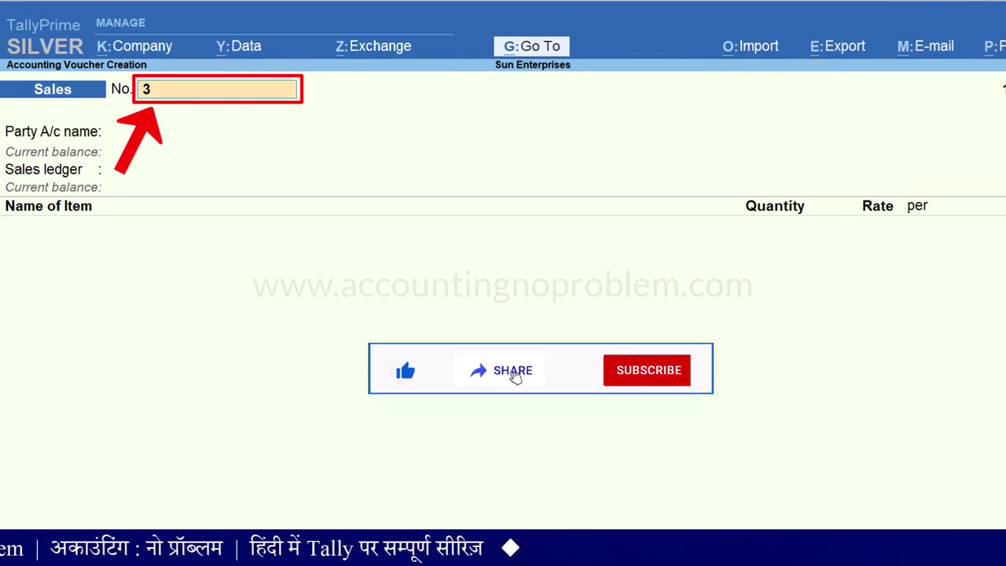
Number the new sales voucher 10 and choose Mohan Traders as the party and Sales Account as the sales ledger.
type("10")
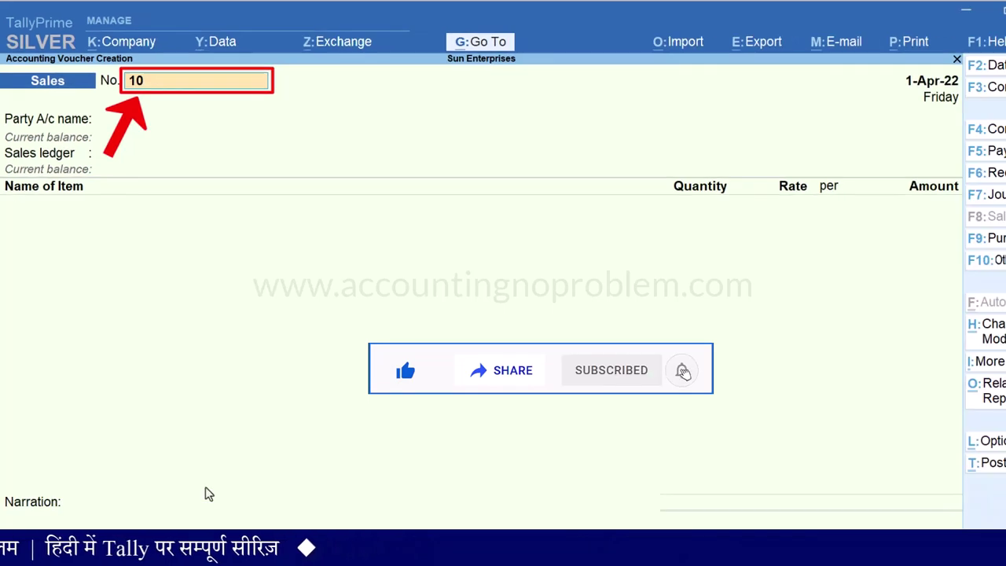
key("Return")
key("Down")
key("Down")
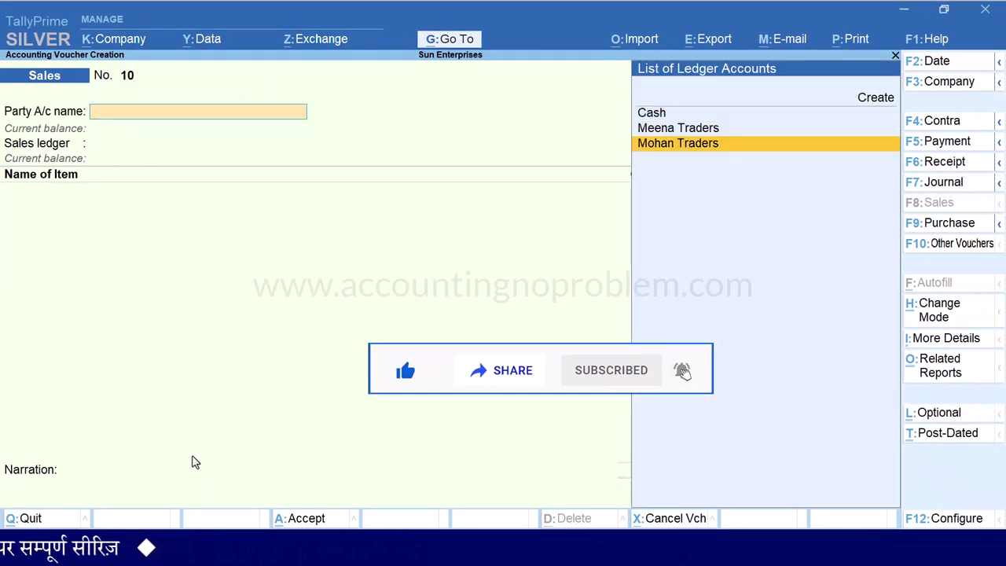
key("Return")
key("Return")
Add 1 Nos of Sony TV 20" at a rate of 14,000 to the Mohan Traders sale and save the voucher.
type("s")
key("Return")
type("1")
key("Return")
key("Return")
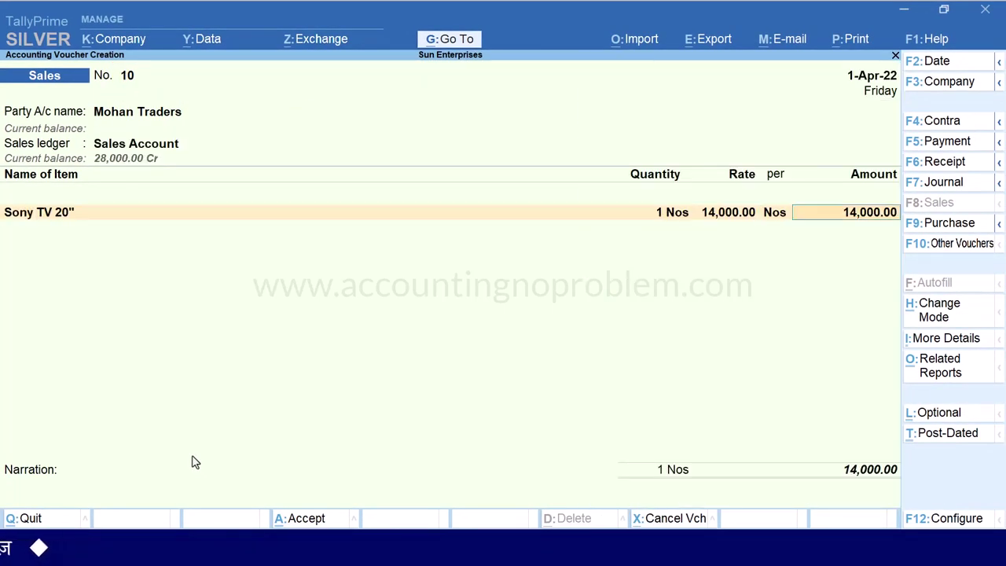
key("Return")
key("Return")
key("Return")
key("Return")
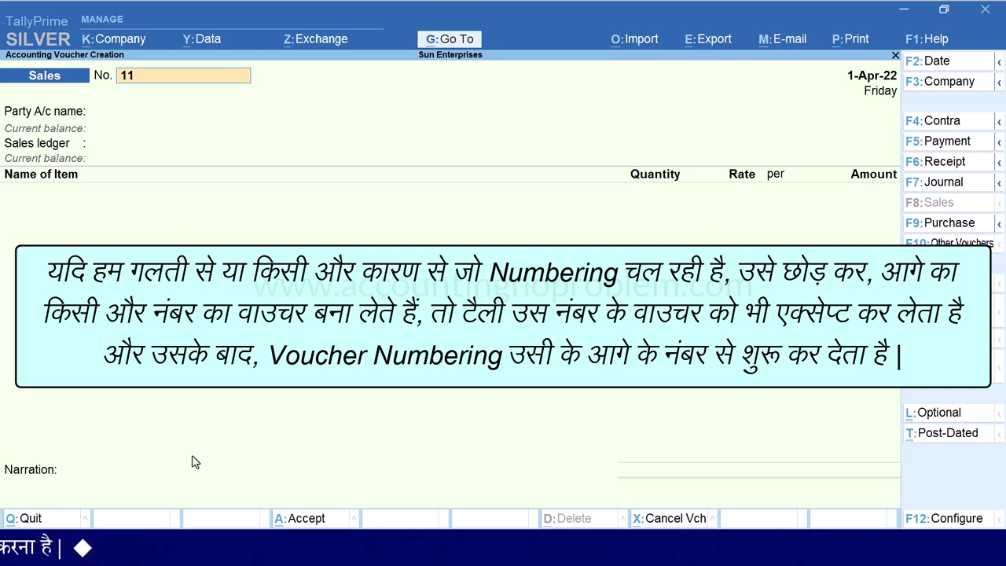
Quit sales voucher creation without entering another voucher and return to the Gateway of Tally.
key("Escape")
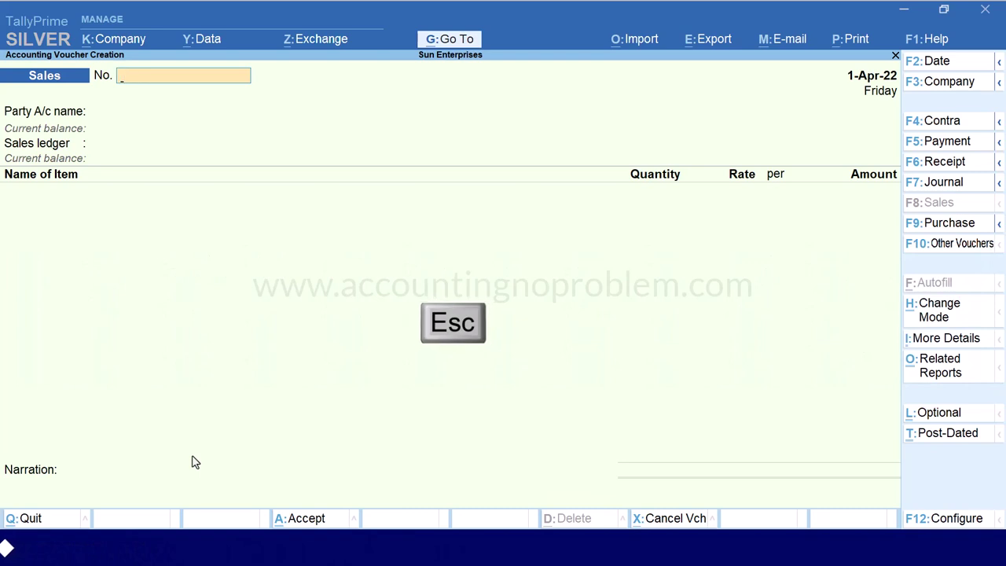
key("Escape")
key("y")
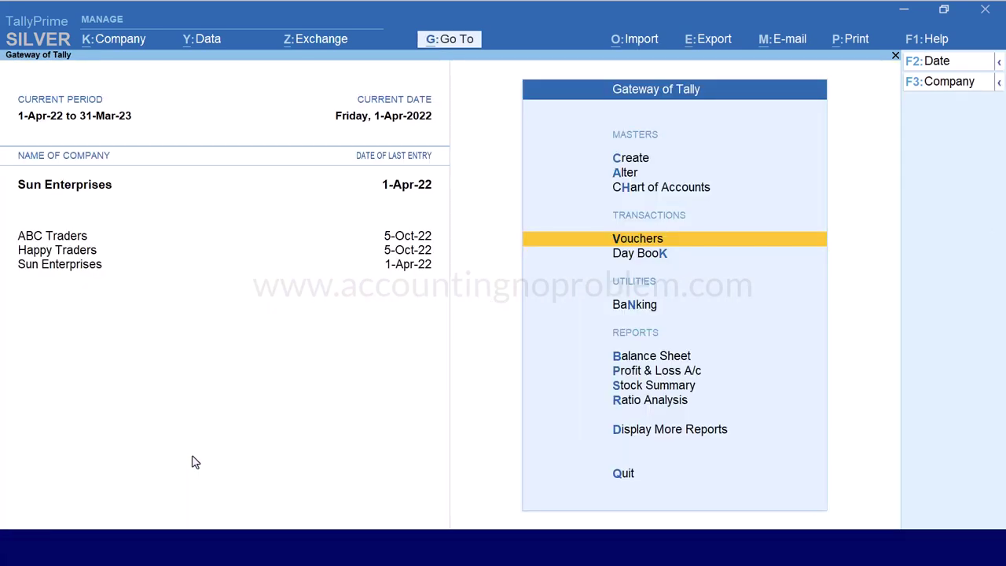